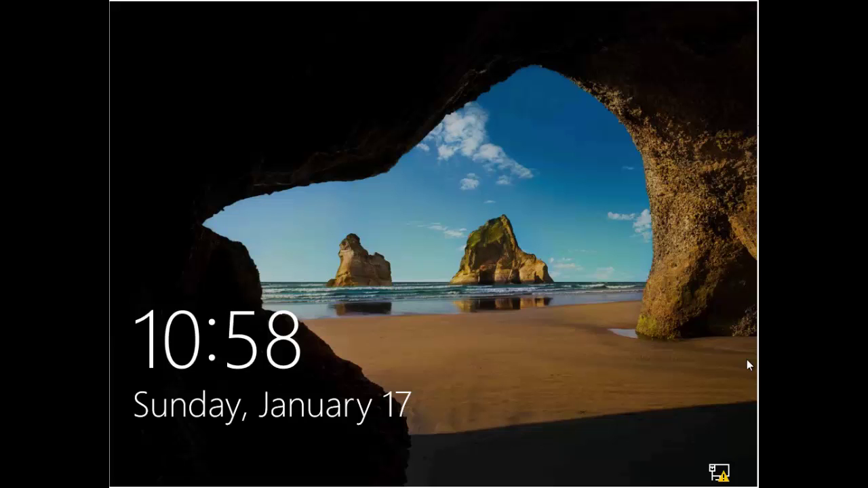
Step: Switch to Paint to view the network diagram of LON-CL1, LON-CL5 and LON-DC1, and minimize it
key("alt+Tab")
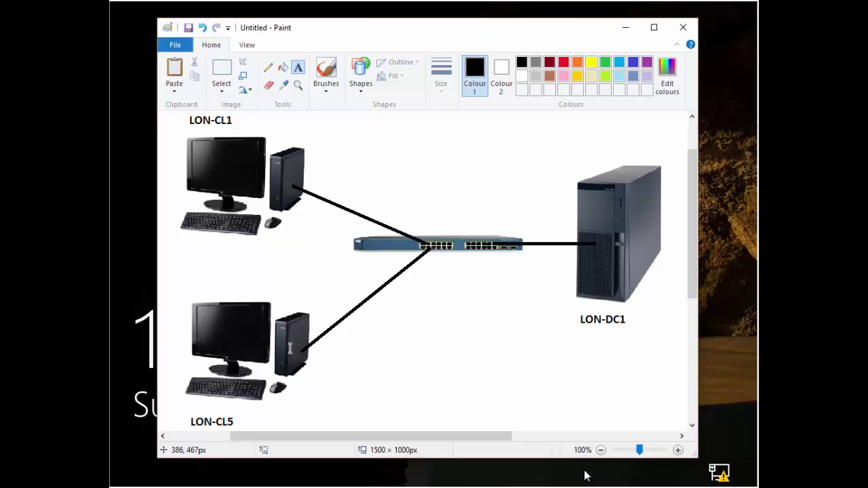
left_click(626, 28)
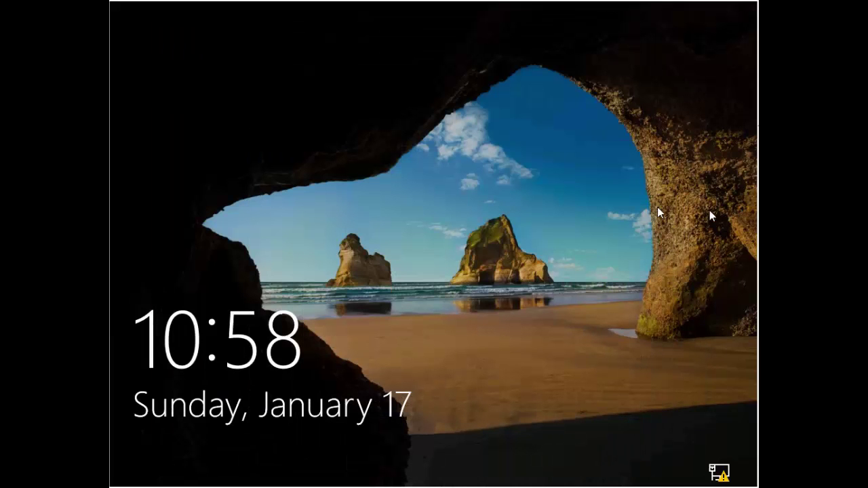
Step: Sign in to the Admin account with its password and dismiss the network discovery prompt
left_click(515, 217)
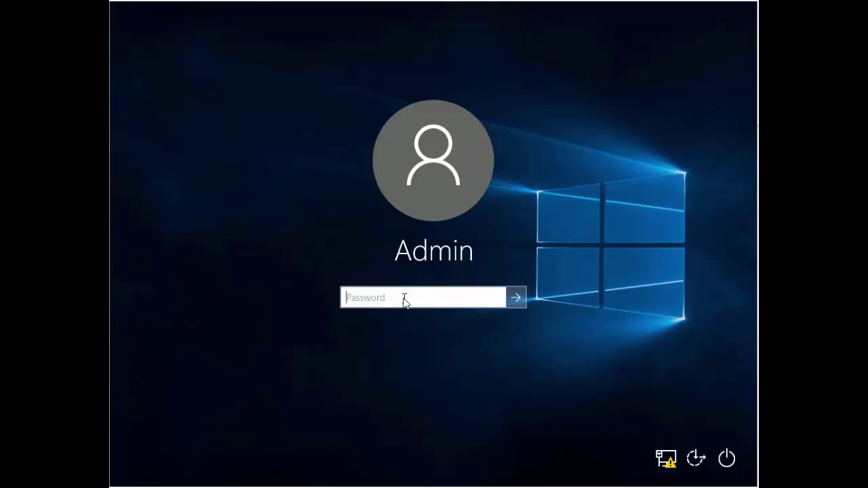
type("••••••••")
key("Return")
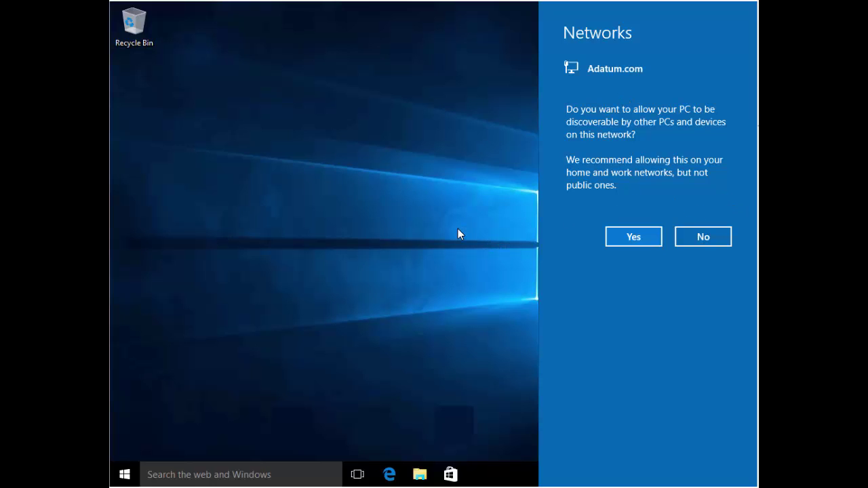
left_click(369, 234)
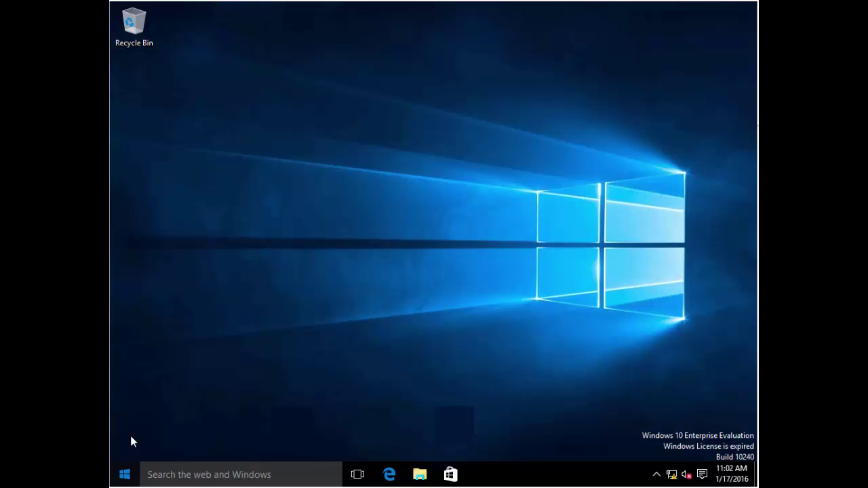
Step: Open Control Panel and display all its items as small icons
key("super")
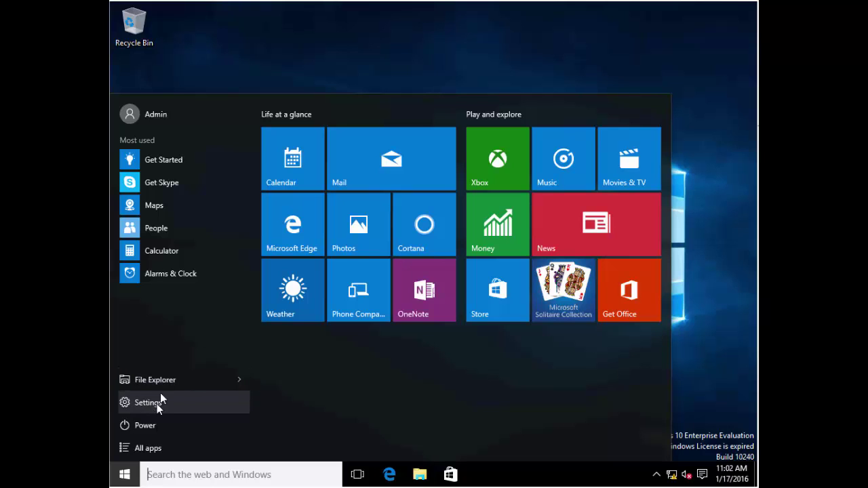
right_click(131, 479)
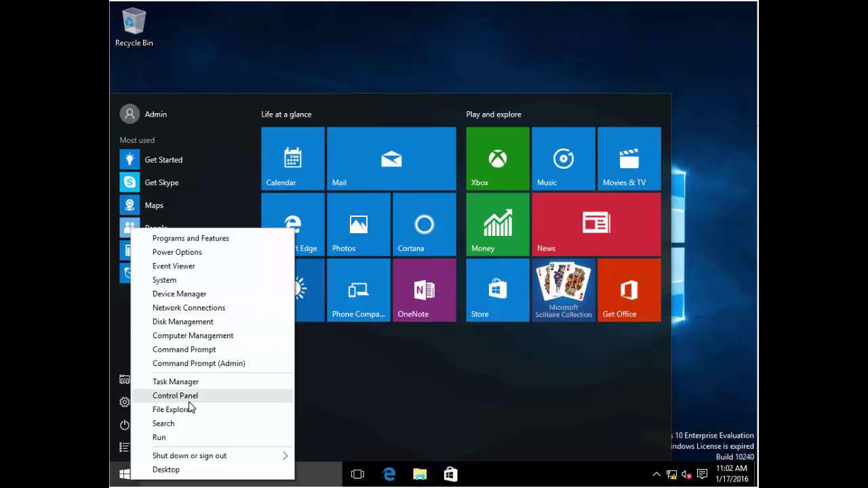
left_click(246, 397)
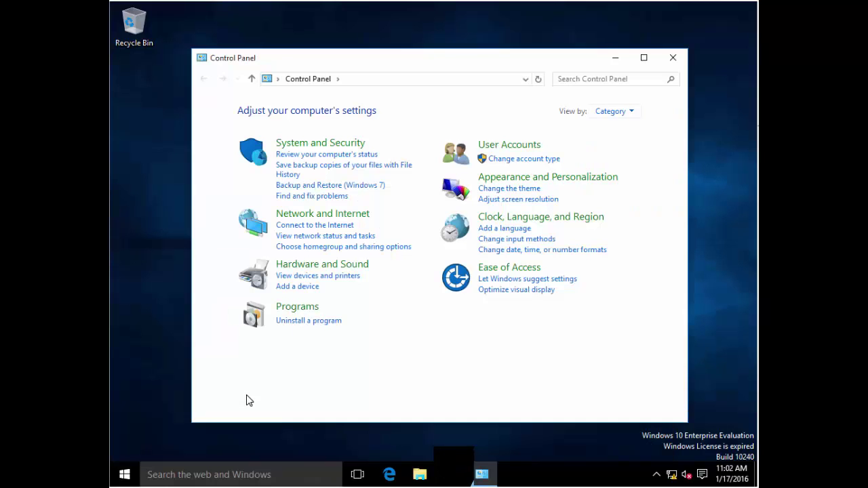
left_click(608, 112)
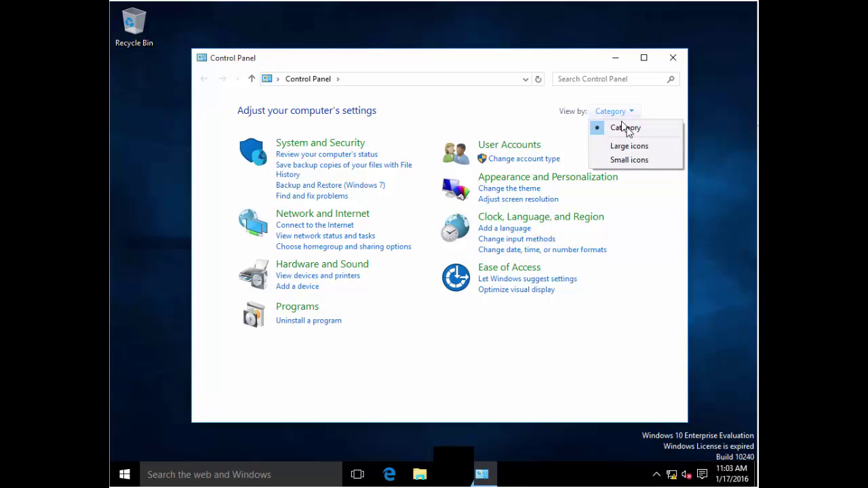
left_click(626, 161)
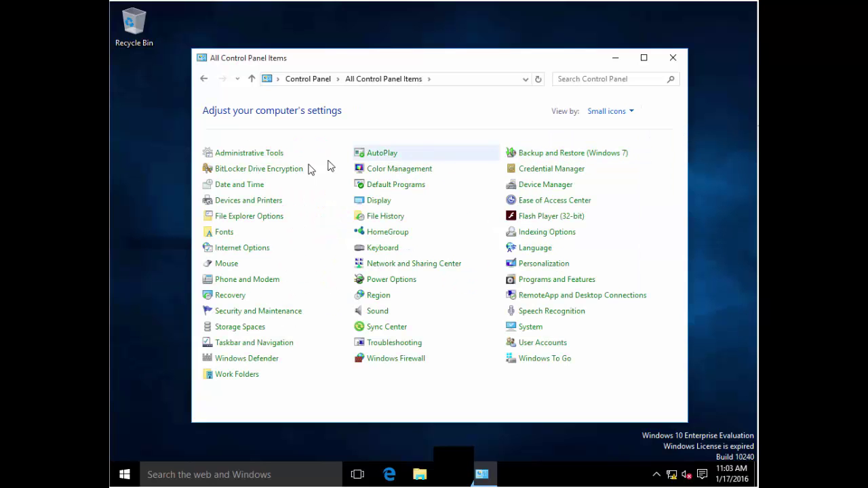
Step: Open Administrative Tools with the Hyper-V Manager shortcut selected, and move the window partly clear of Control Panel
left_click(260, 153)
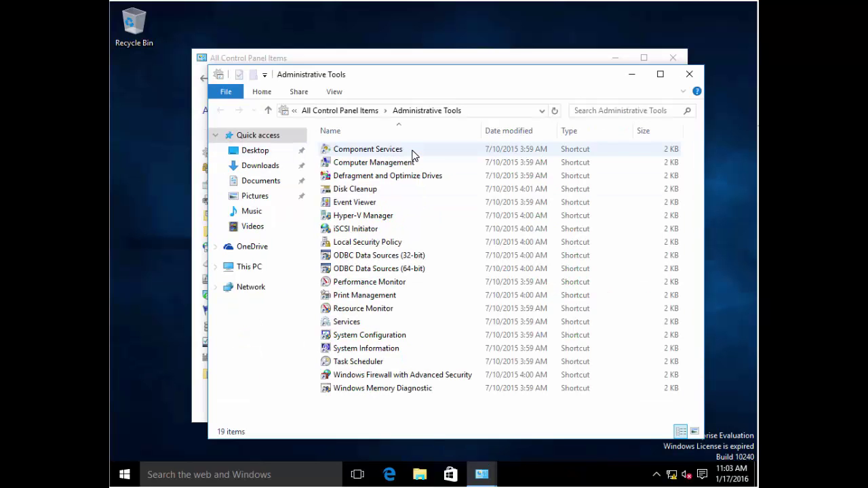
left_click(371, 217)
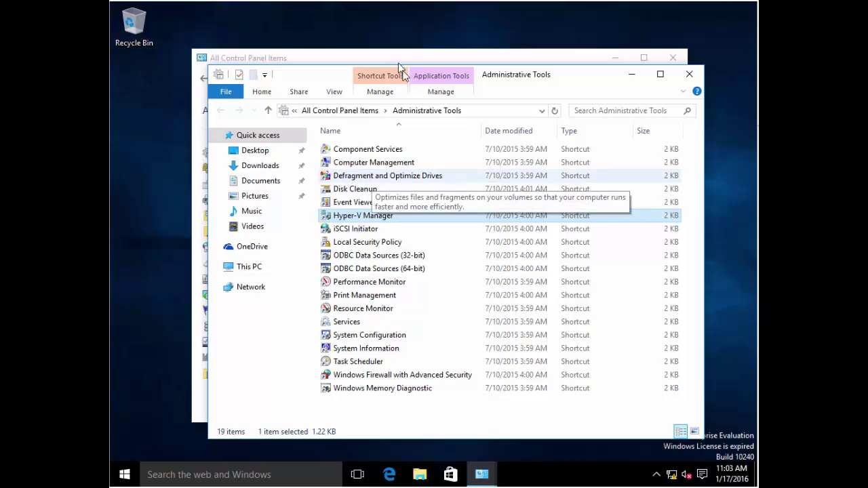
left_click_drag(496, 77, 474, 38)
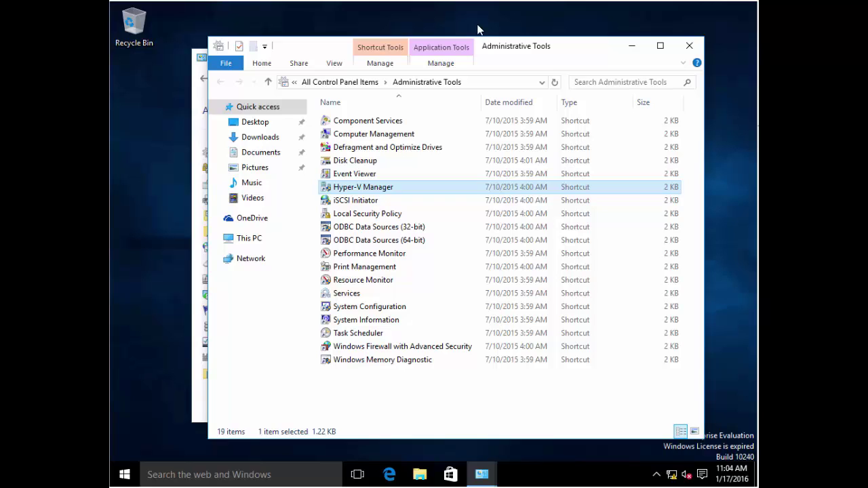
left_click(125, 478)
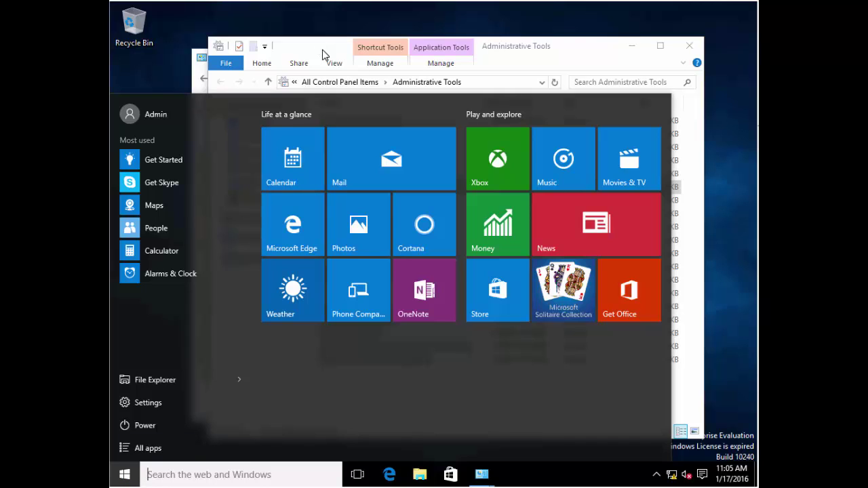
left_click(728, 138)
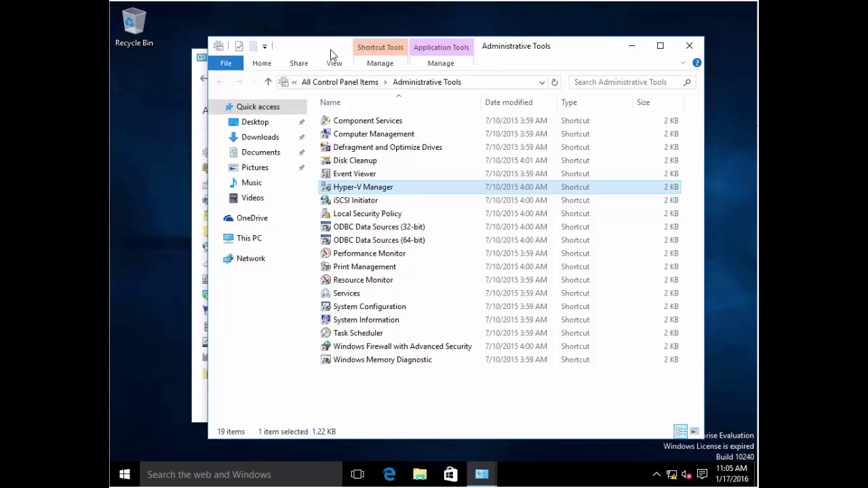
left_click_drag(349, 45, 329, 43)
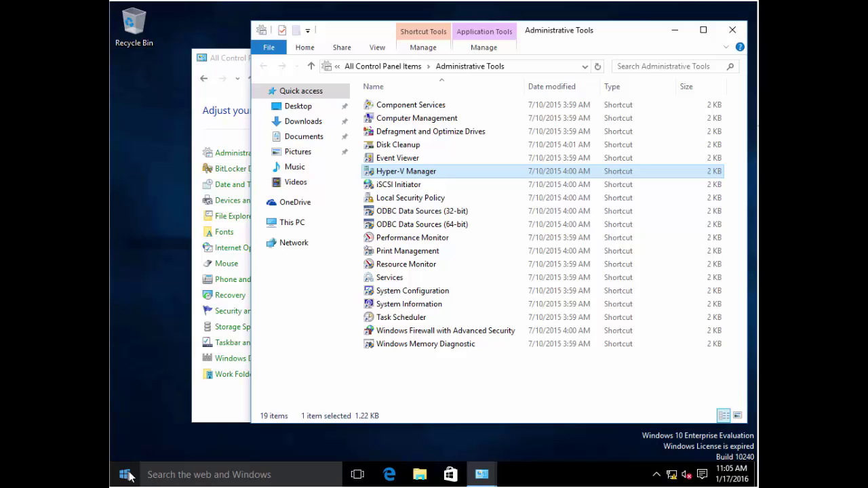
Step: Open File Explorer and browse from This PC to the Windows\System32 folder on drive C
left_click(422, 479)
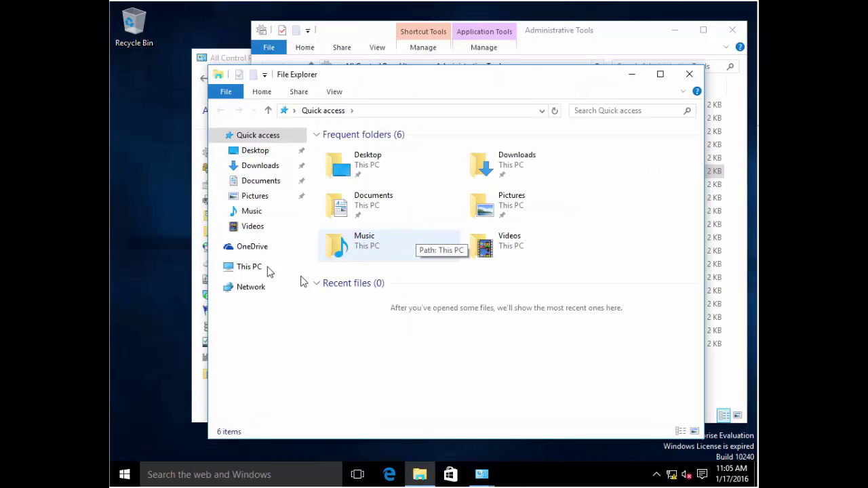
left_click(249, 270)
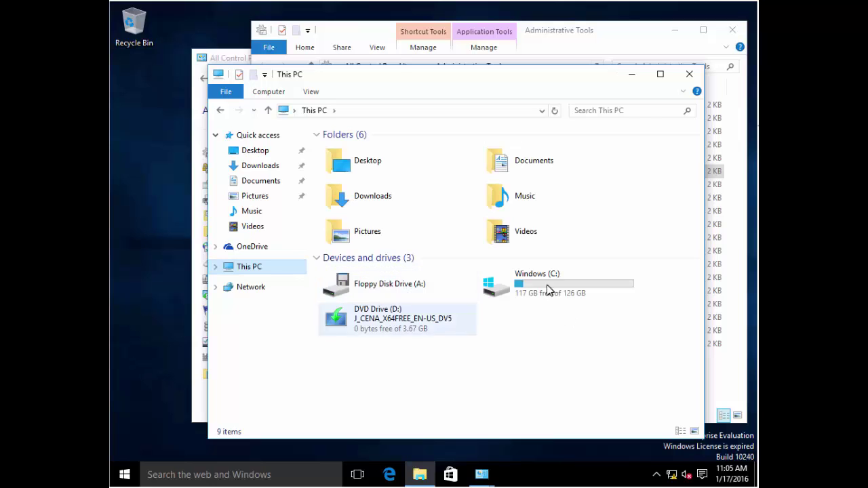
left_click(547, 285)
double_click(546, 285)
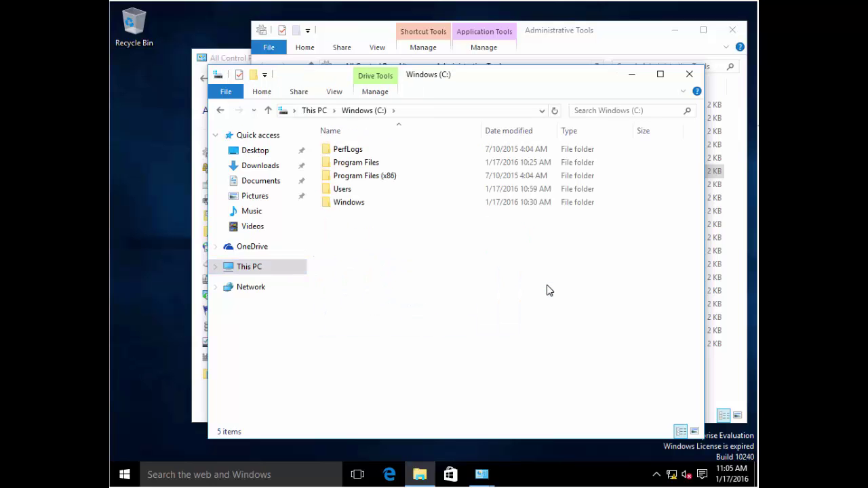
double_click(352, 204)
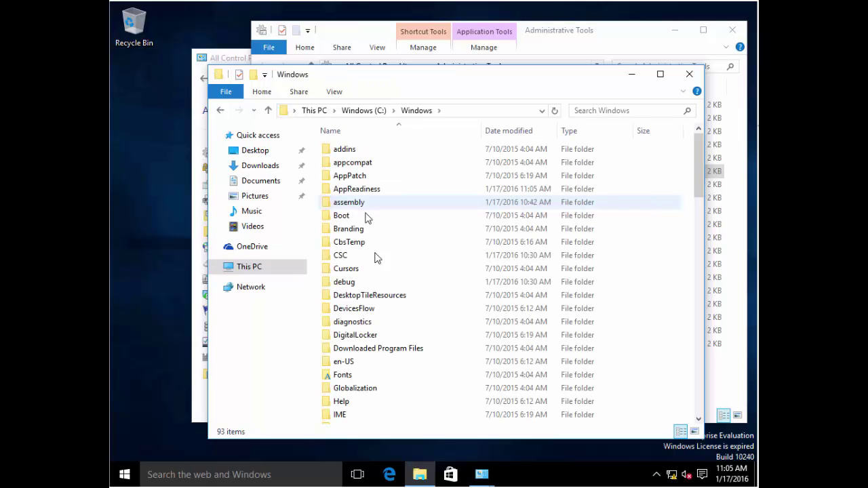
left_click(375, 379)
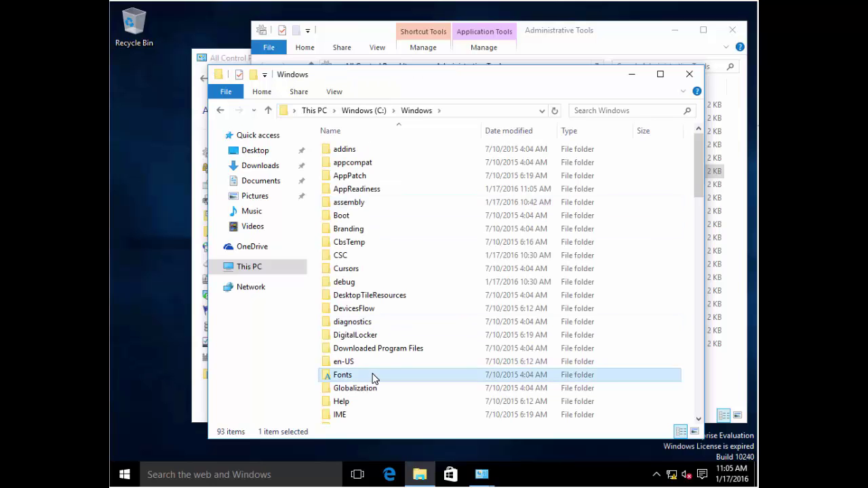
scroll(375, 379, "down", 7)
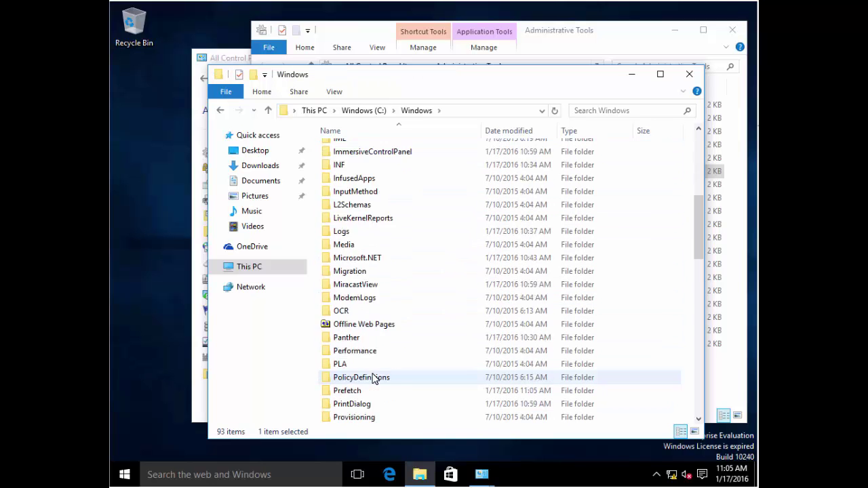
scroll(375, 379, "down", 4)
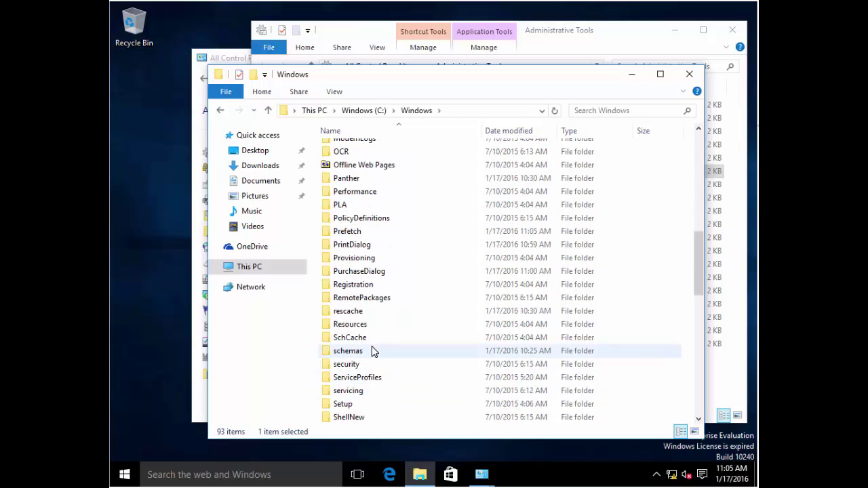
scroll(375, 351, "down", 3)
double_click(364, 388)
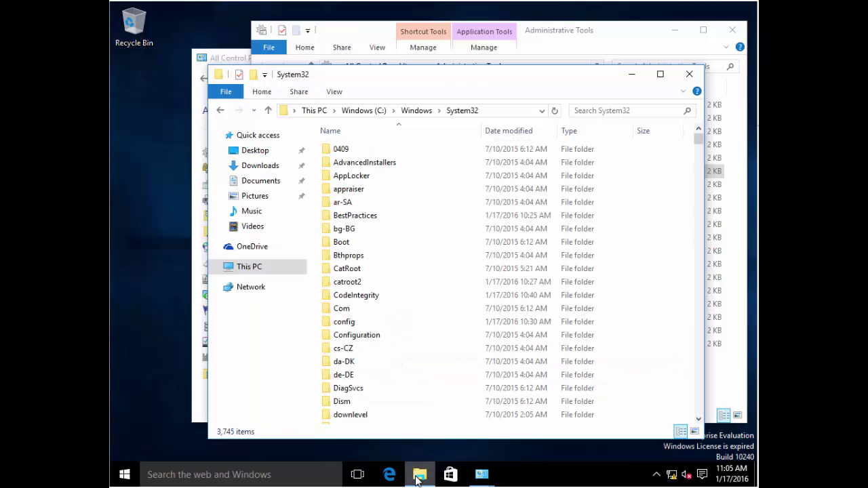
Step: Locate the Autounattend file on Floppy Disk Drive (A:) in a second File Explorer window, and minimize that window
left_click(419, 479)
right_click(419, 475)
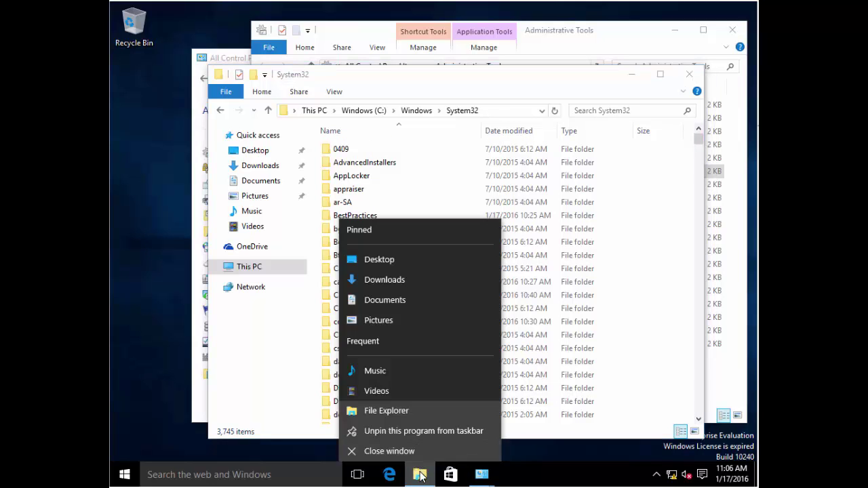
left_click(405, 410)
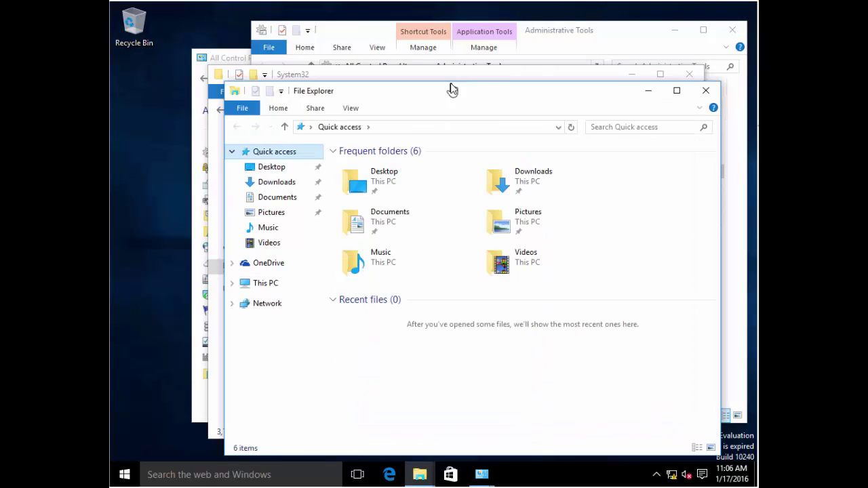
left_click(265, 285)
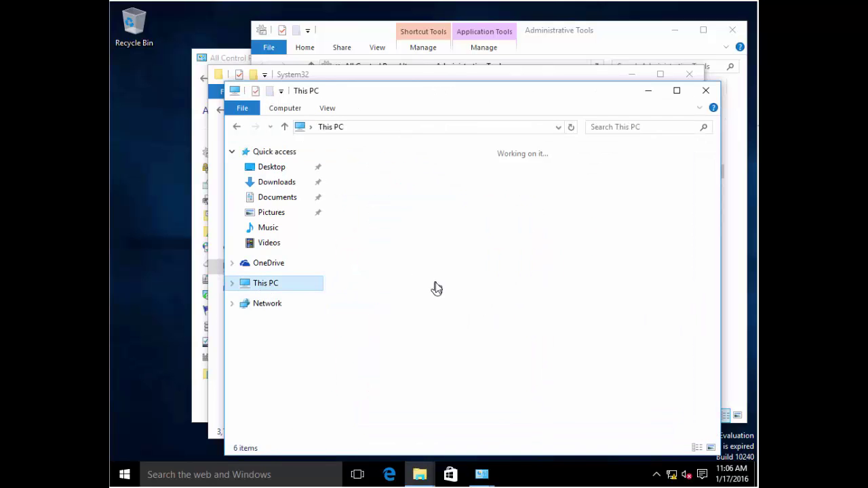
left_click(398, 302)
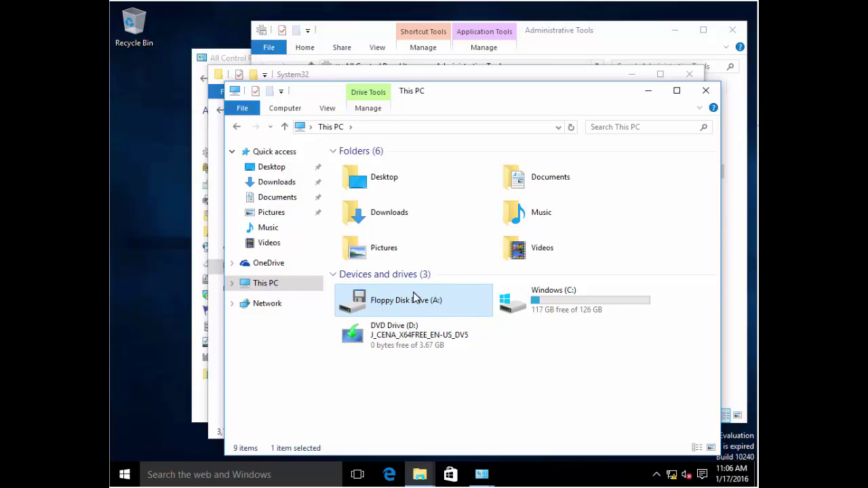
double_click(416, 299)
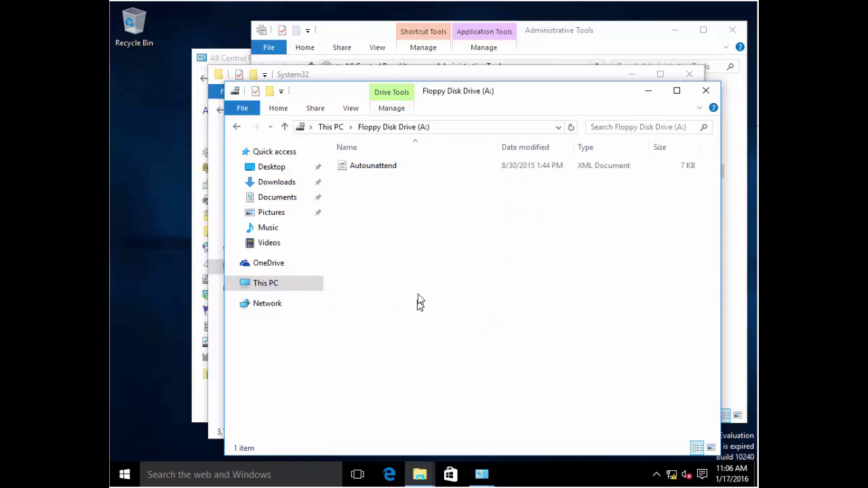
left_click(388, 170)
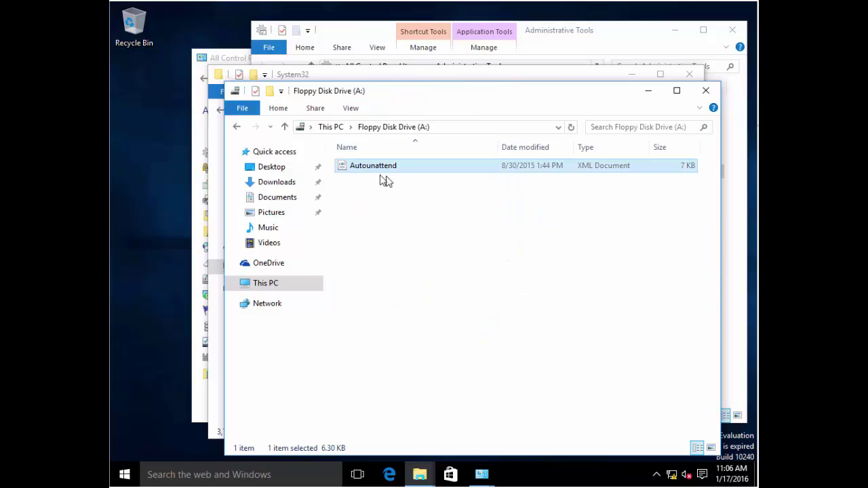
left_click(650, 95)
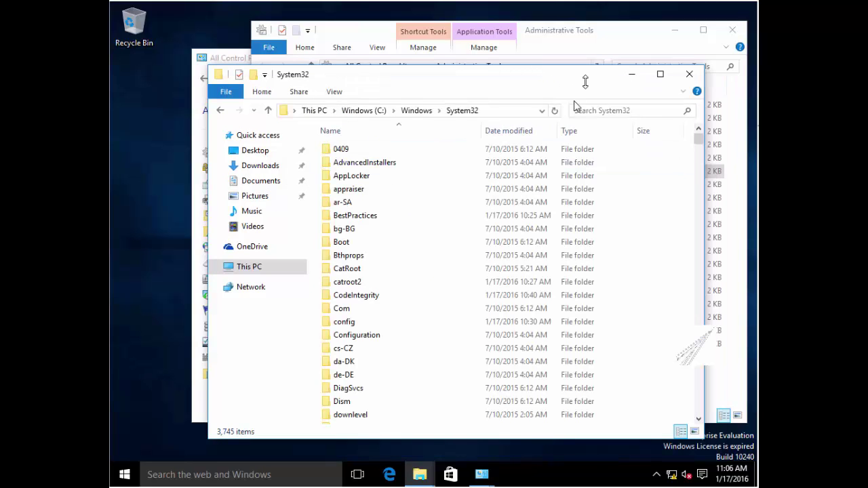
Step: Find the Sysprep folder inside System32 and open it
left_click(473, 361)
scroll(473, 358, "down", 1)
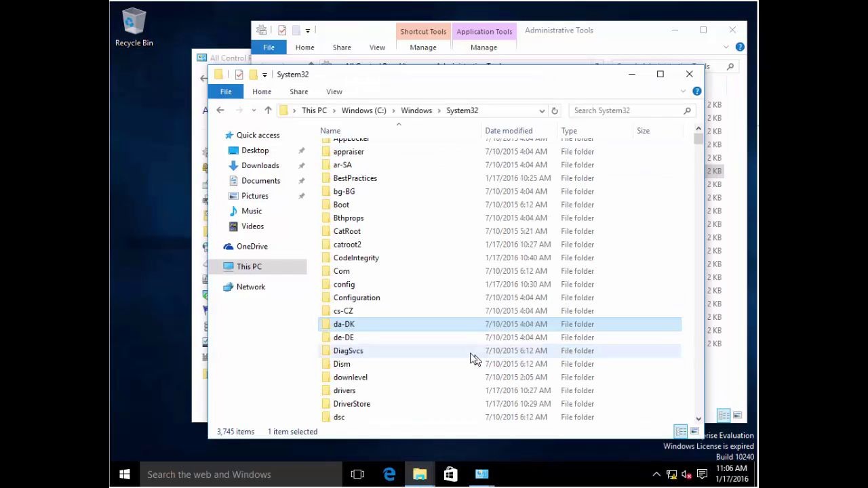
type("sysprep")
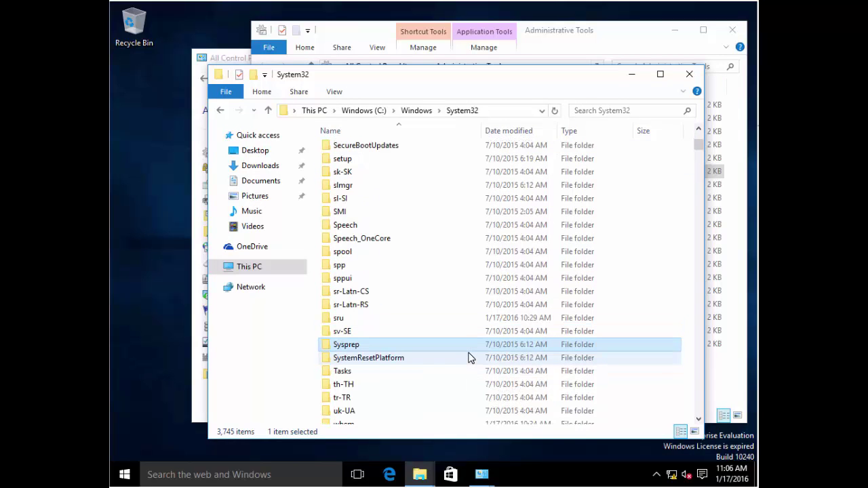
key("Return")
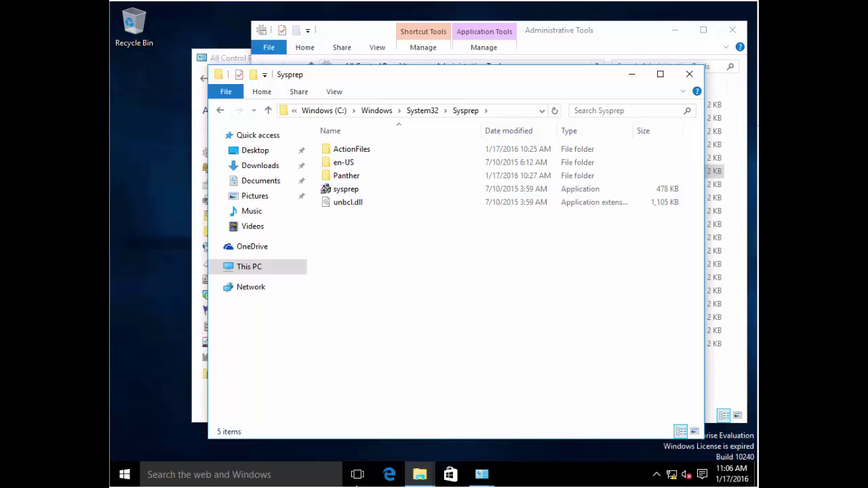
Step: Open a Command Prompt with administrator rights and allow it to make changes to the PC
right_click(126, 479)
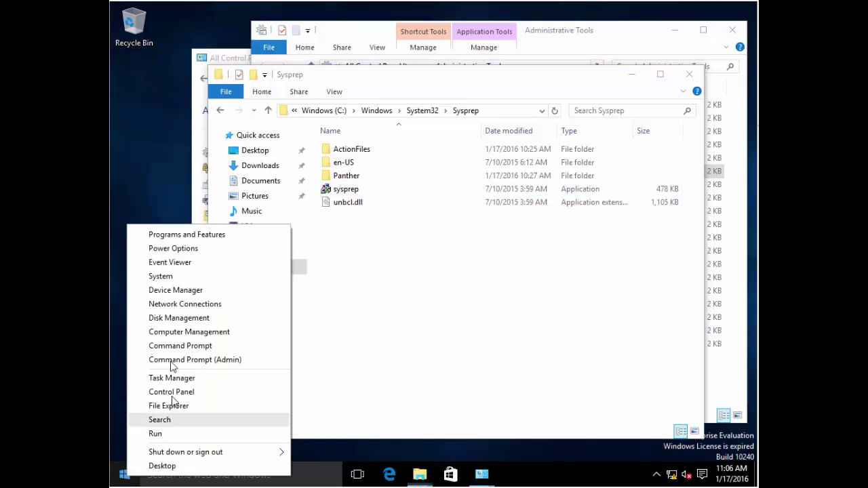
left_click(189, 360)
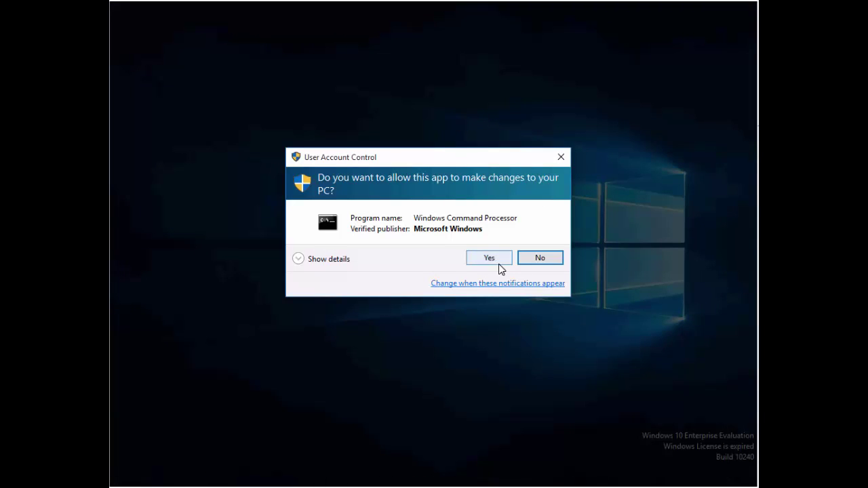
left_click(498, 263)
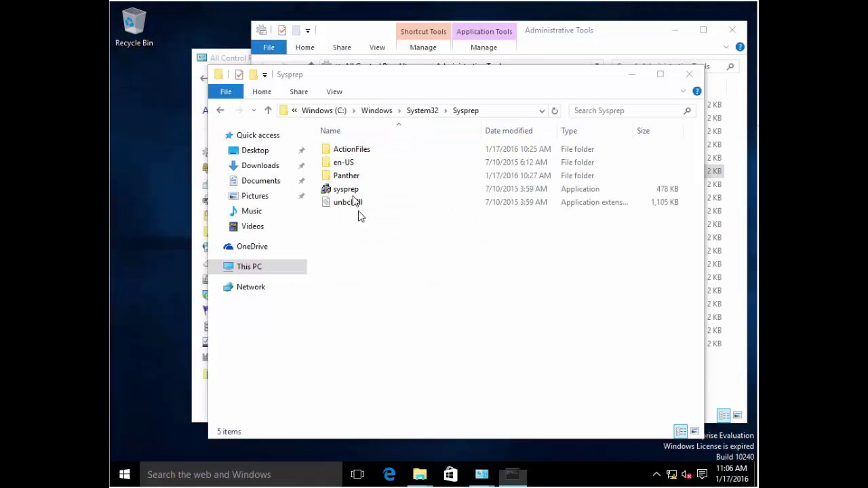
Step: Copy the path of the sysprep application in File Explorer and try to paste it into the Command Prompt
left_click(353, 192)
left_click(419, 394)
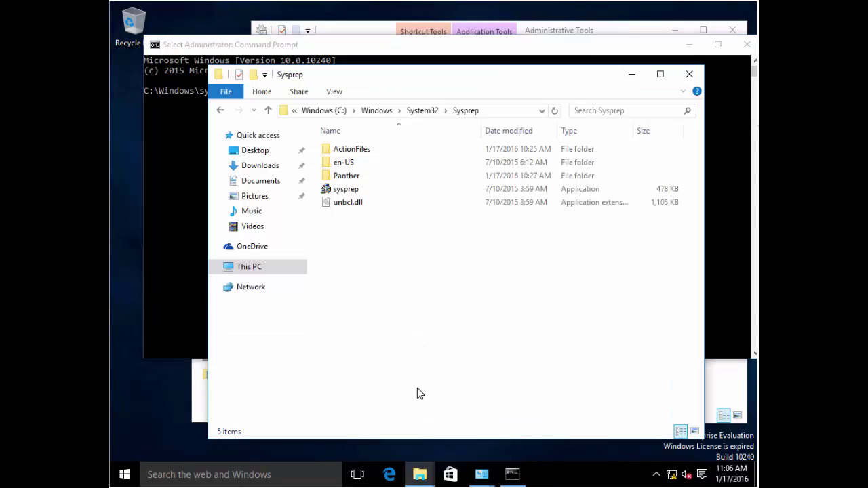
left_click(347, 190)
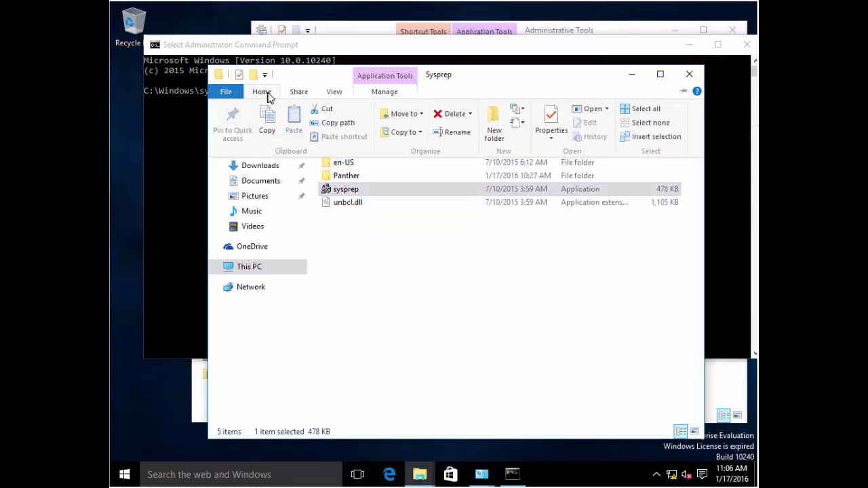
left_click(341, 124)
left_click(169, 185)
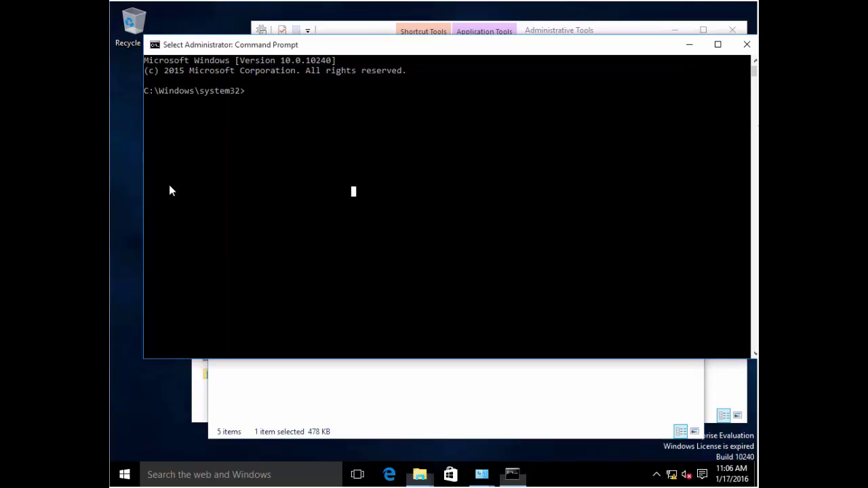
right_click(327, 194)
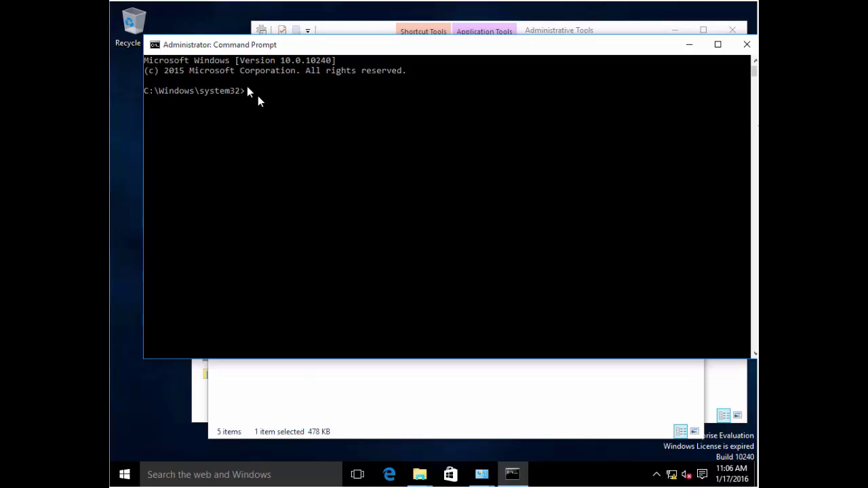
Step: Check the cursor, command history and edit options in the Command Prompt's properties
left_click(154, 46)
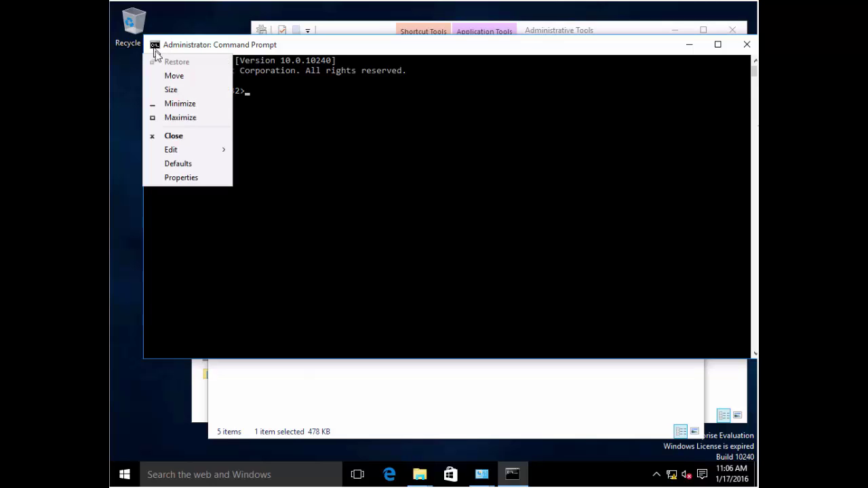
left_click(200, 178)
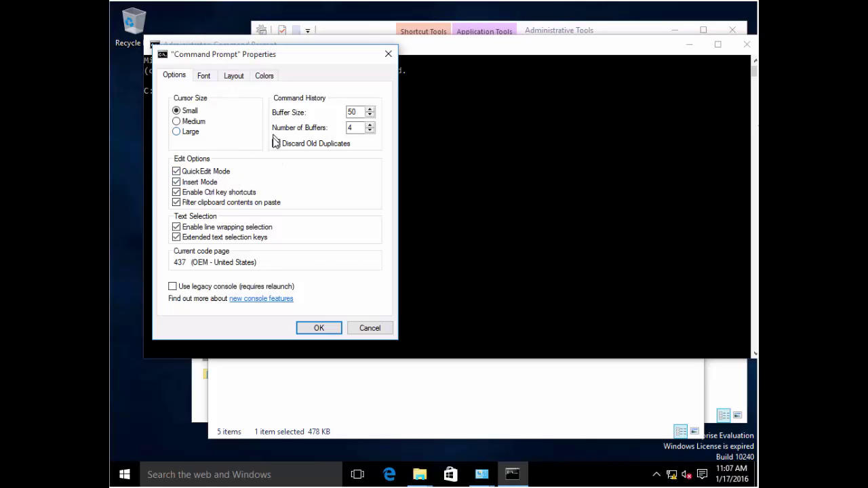
left_click(305, 329)
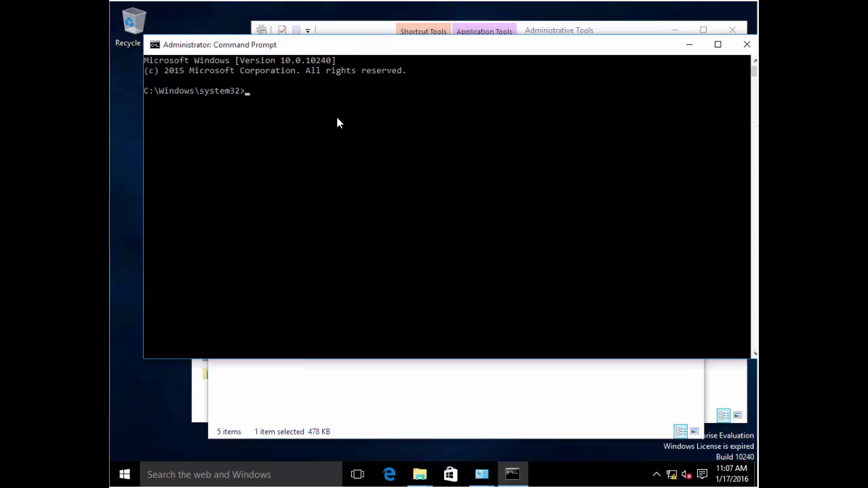
Step: Copy the Sysprep folder's address from File Explorer and change the Command Prompt directory to C:\Windows\System32\Sysprep
left_click(564, 31)
left_click(428, 477)
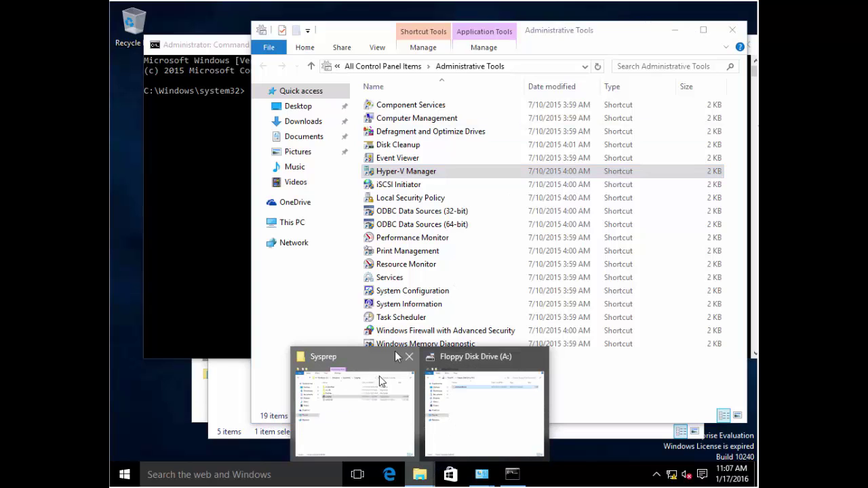
left_click(508, 113)
key("ctrl+c")
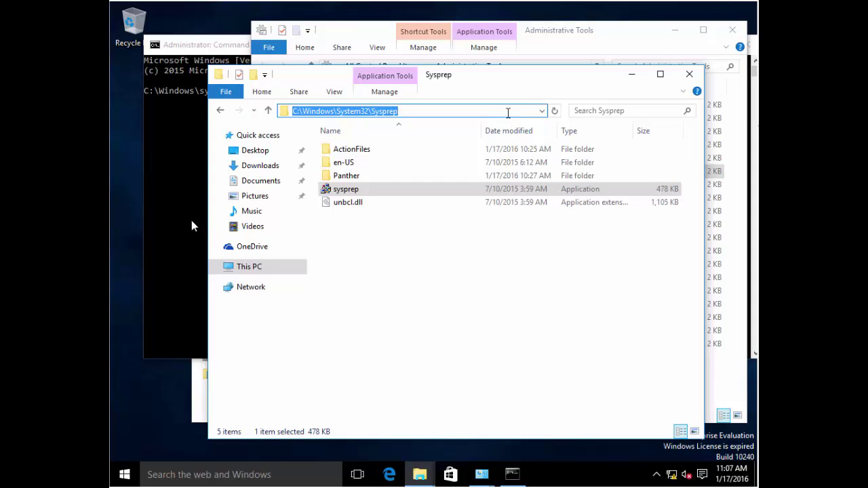
left_click(182, 193)
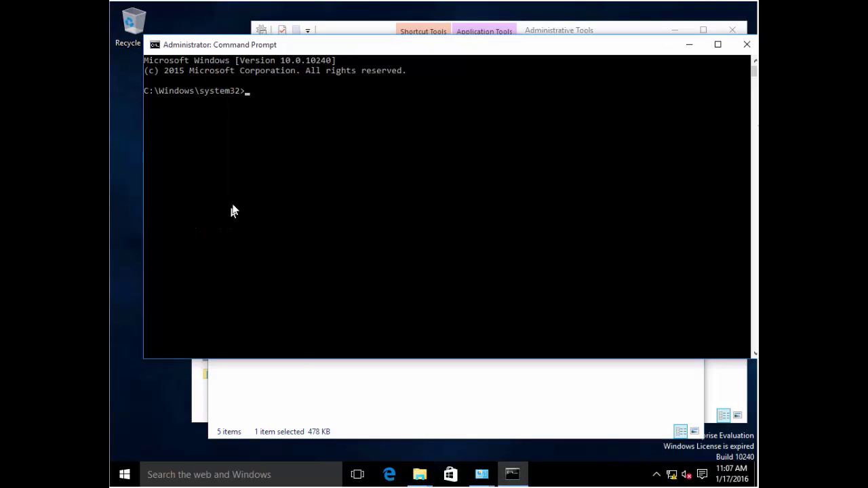
type("cd")
key("ctrl+v")
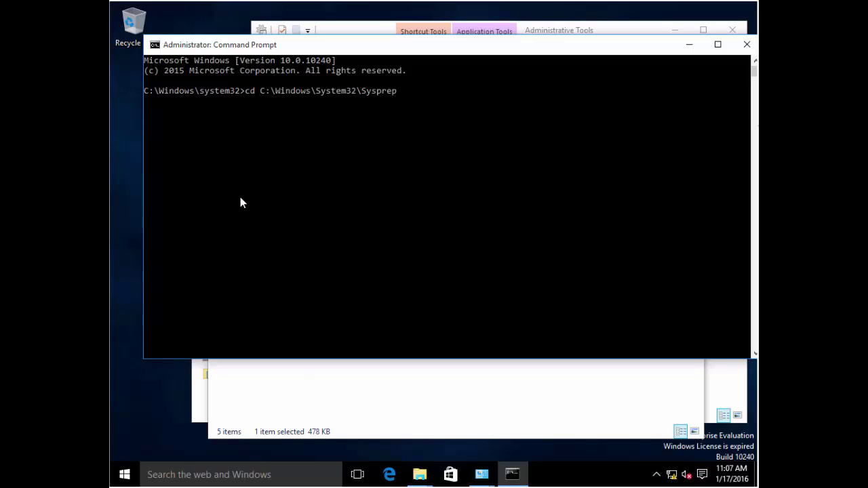
key("Return")
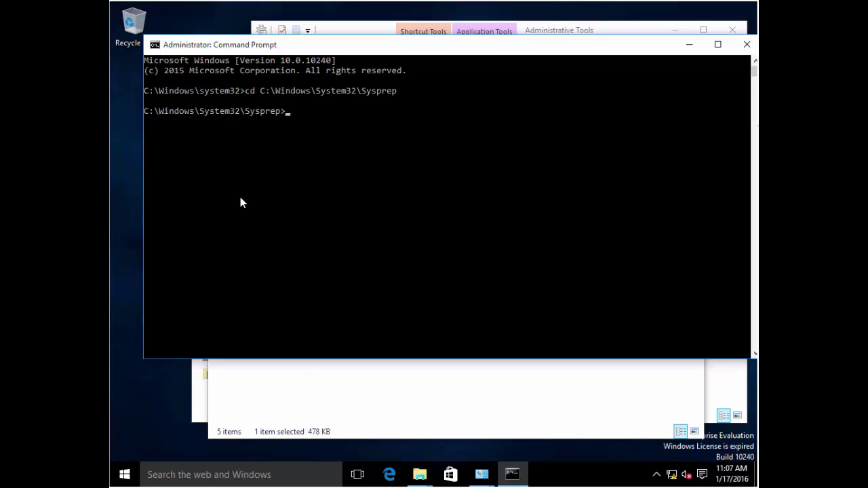
Step: Run sysprep.exe /generalize /unattend in the Command Prompt
type("sysprep.exe /general")
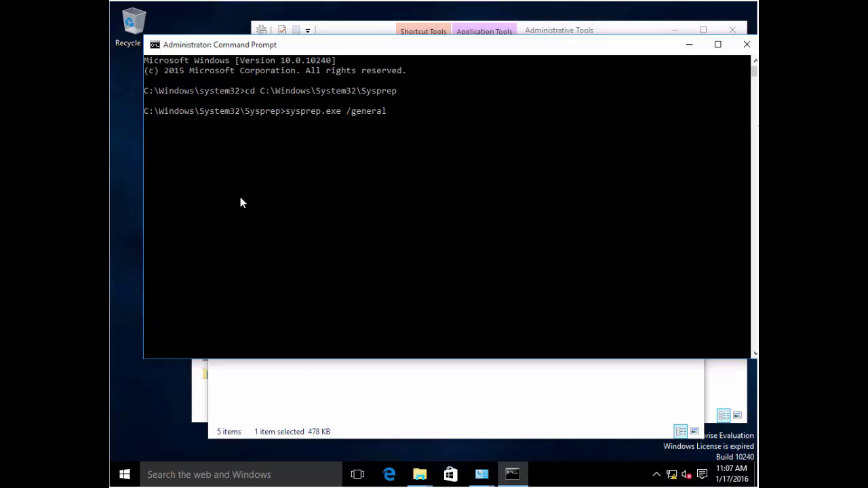
type("ize /unattend")
key("Return")
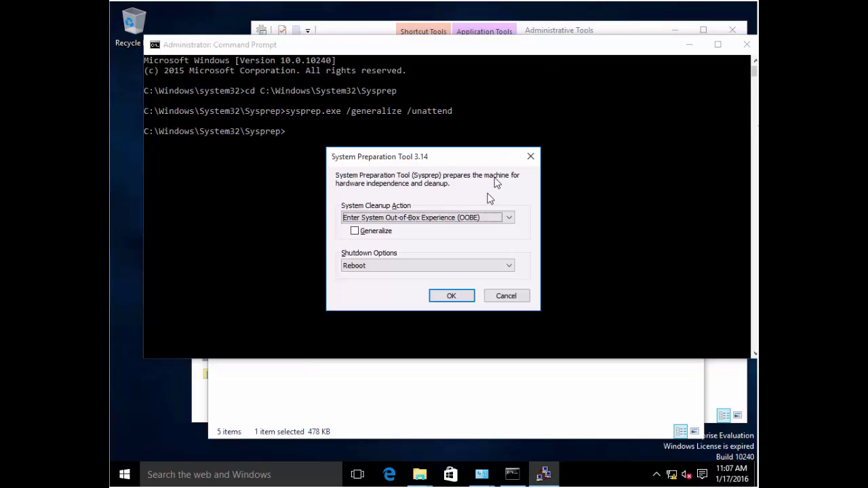
Step: Start Sysprep with Enter System Out-of-Box Experience (OOBE), Generalize enabled and the shutdown option set to Shutdown
left_click(376, 232)
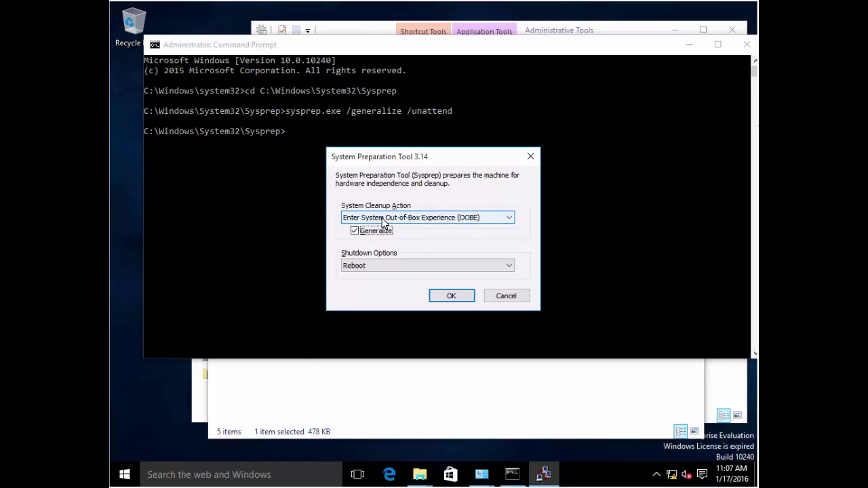
left_click(383, 218)
left_click(382, 219)
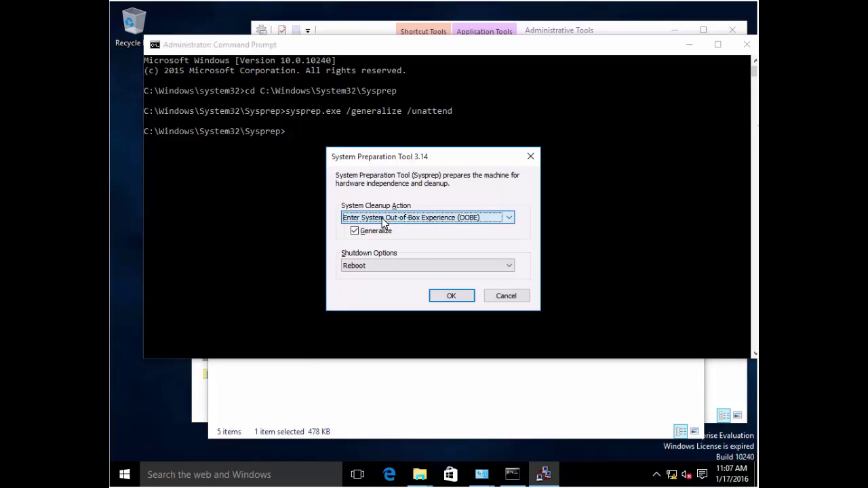
left_click(386, 268)
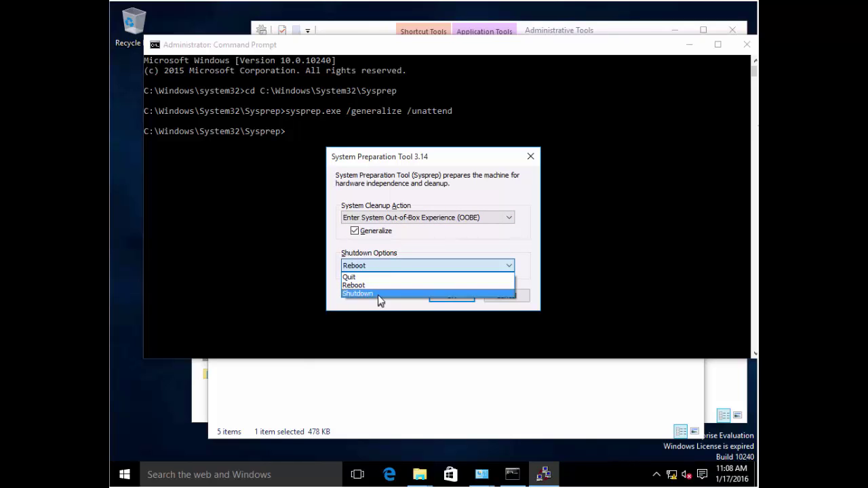
left_click(378, 292)
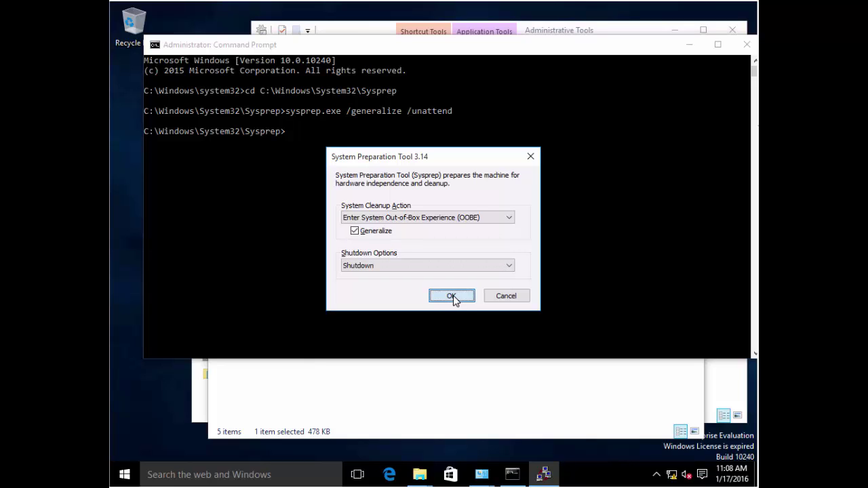
left_click(452, 296)
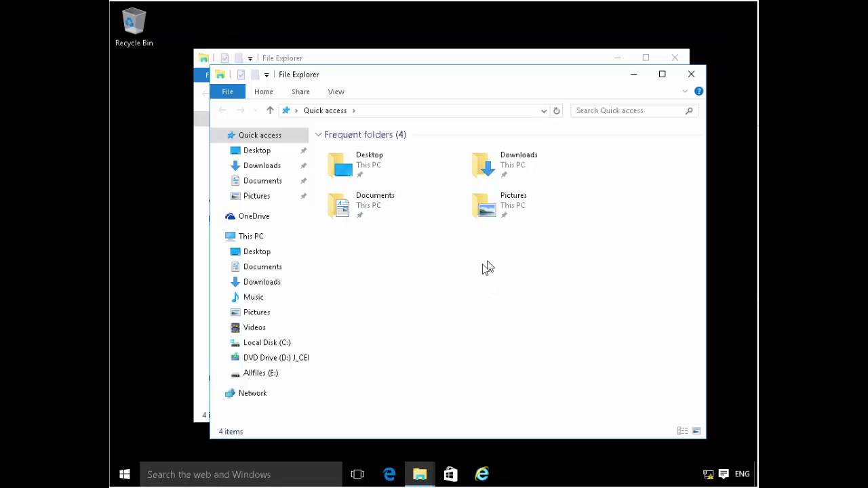
Step: Create a folder named Images on the Allfiles (E:) drive
left_click(268, 374)
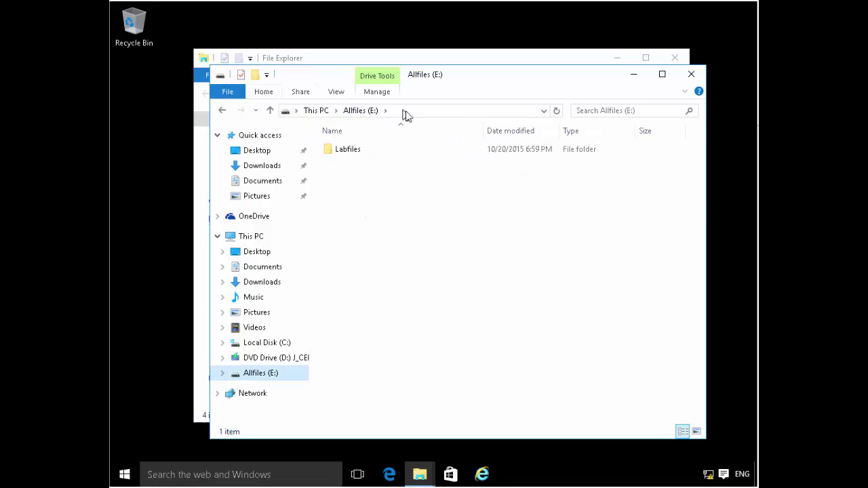
left_click(267, 90)
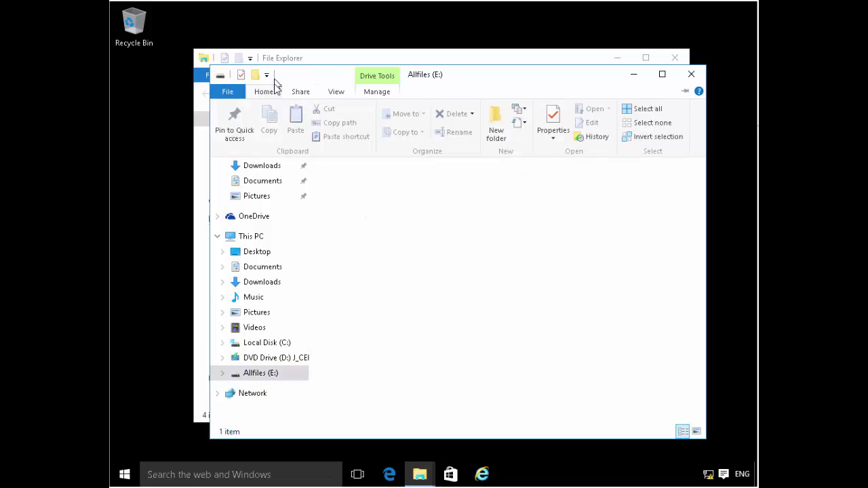
left_click(500, 132)
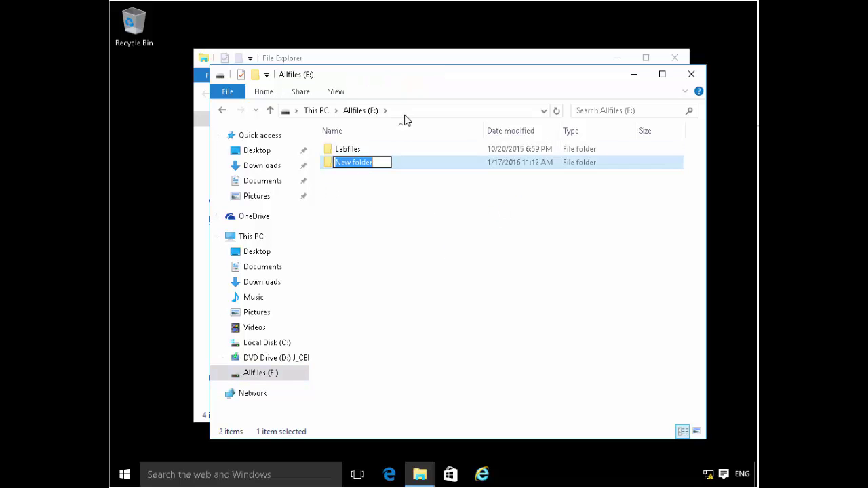
type("lmages")
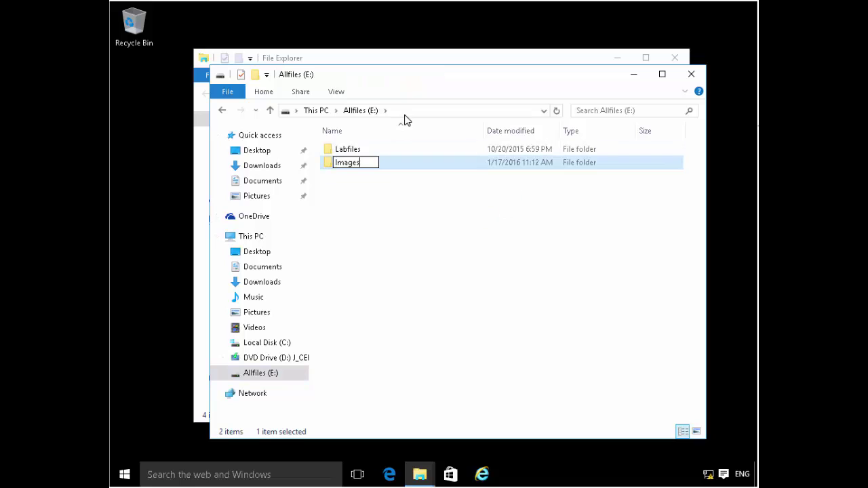
key("Return")
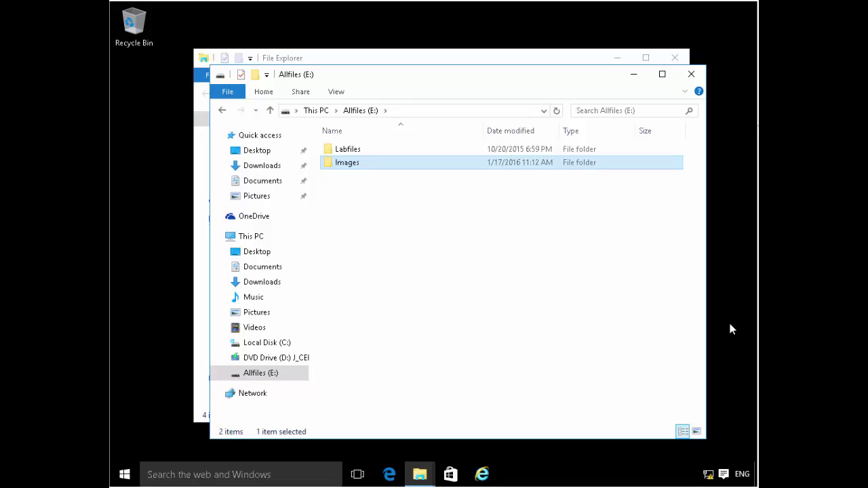
left_click(467, 266)
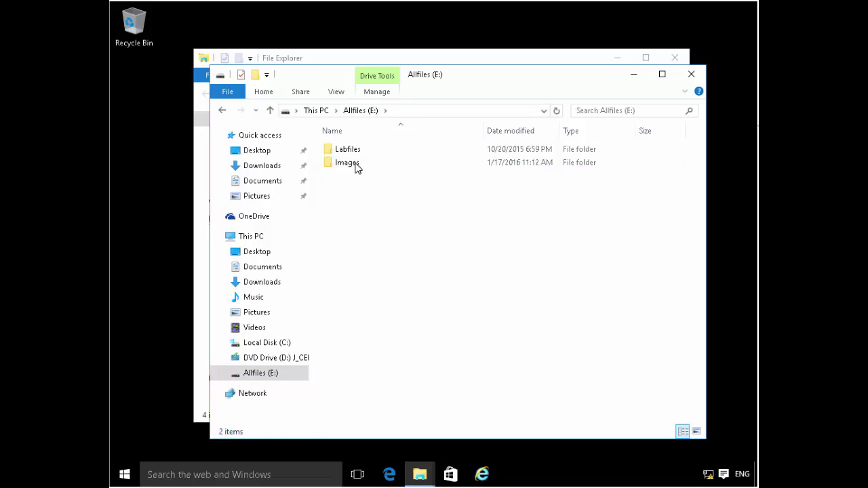
Step: Share the Images folder with specific people, keeping Read/Write permission for Administrator, and finish the File Sharing wizard
left_click(356, 168)
right_click(357, 168)
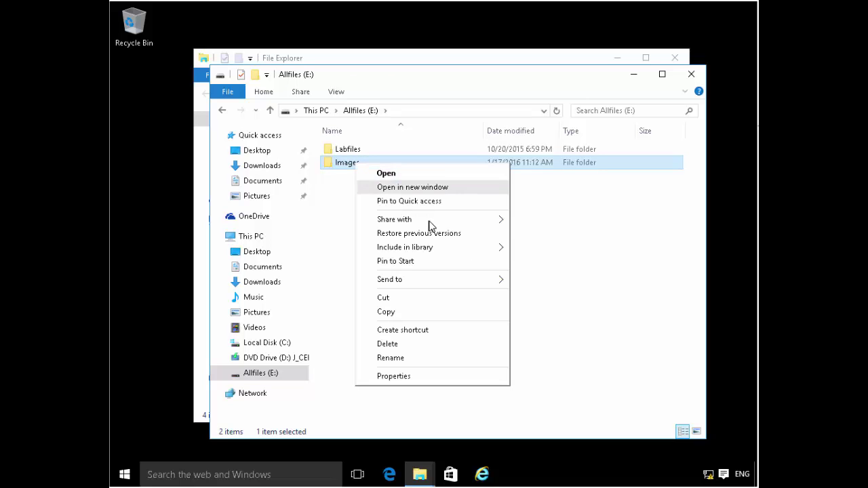
mouse_move(431, 225)
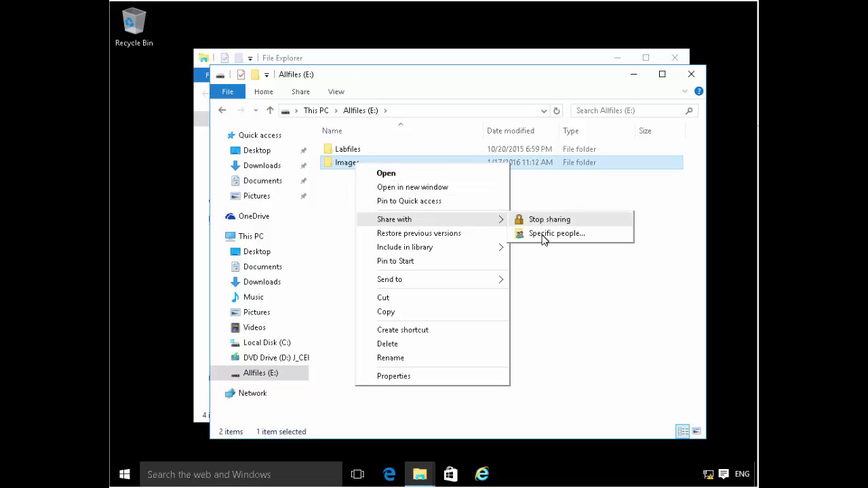
left_click(543, 234)
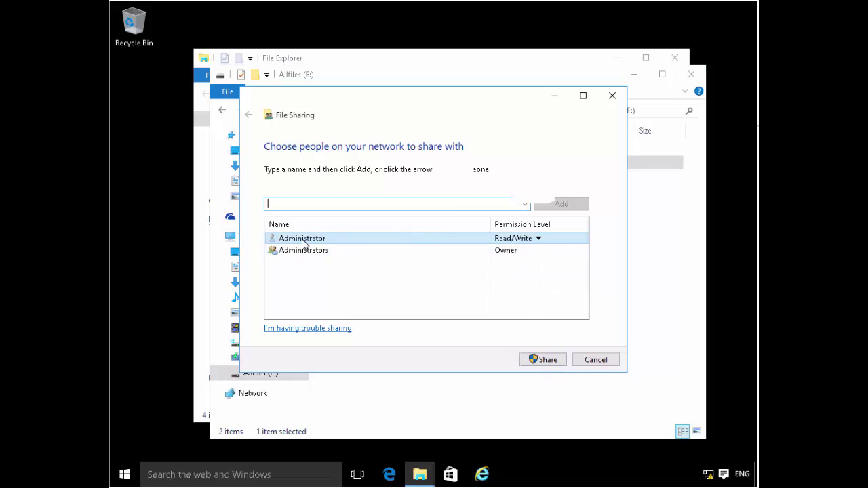
left_click(539, 238)
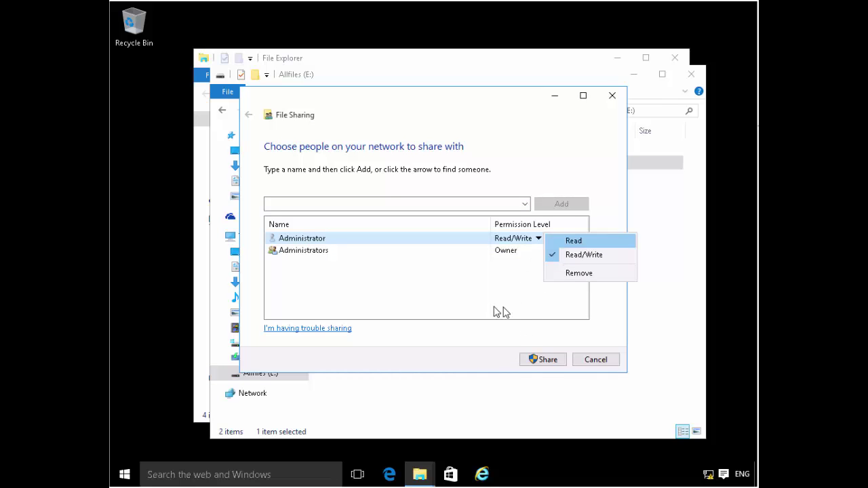
left_click(497, 312)
left_click(543, 359)
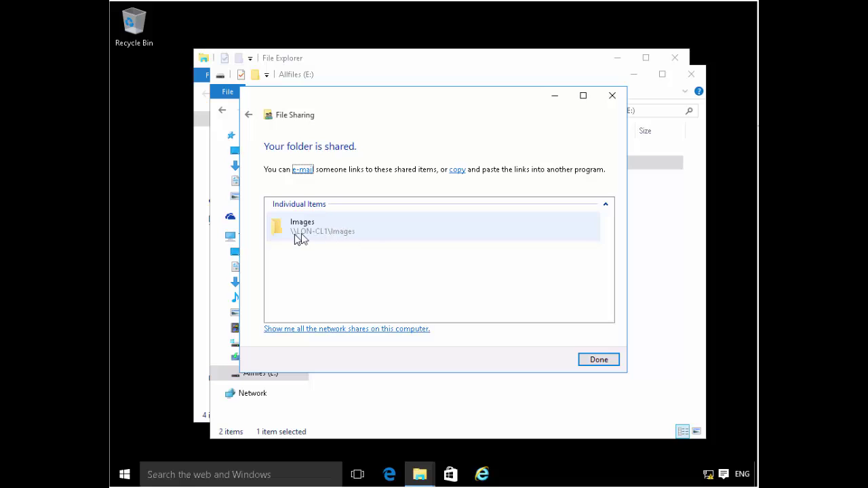
left_click(597, 359)
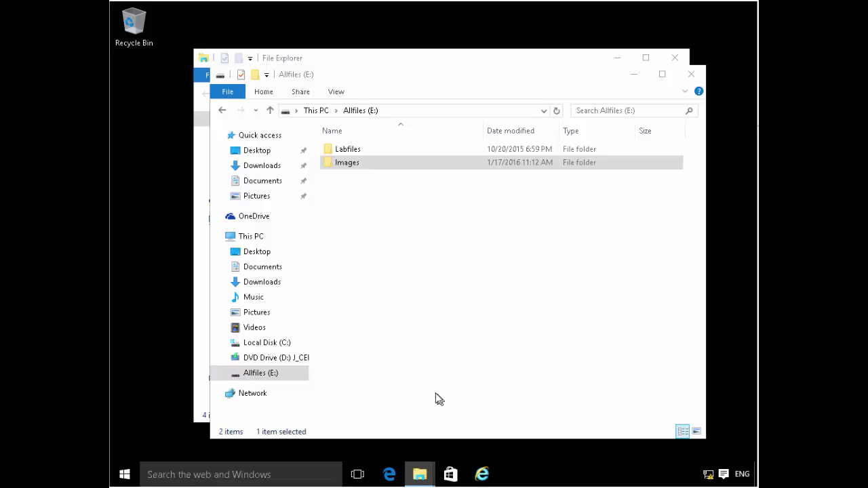
Step: Browse to \\lon-cl1 in a new File Explorer window and open its shared Images folder
right_click(430, 471)
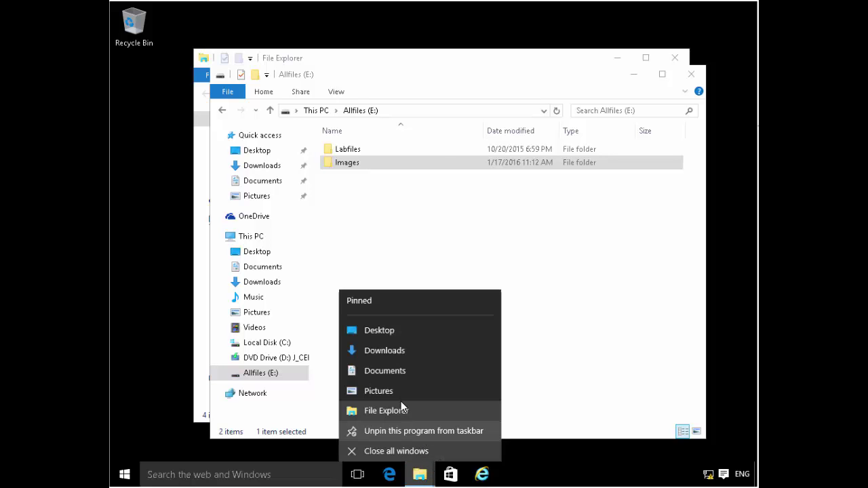
left_click(391, 308)
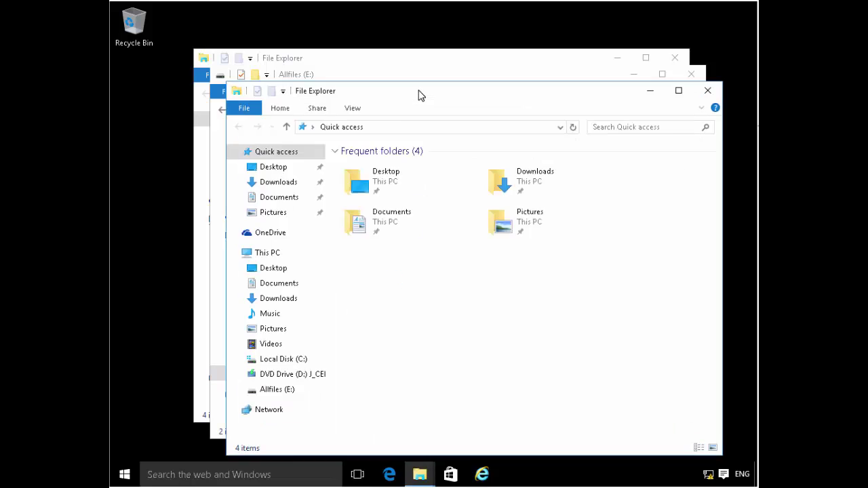
left_click(419, 127)
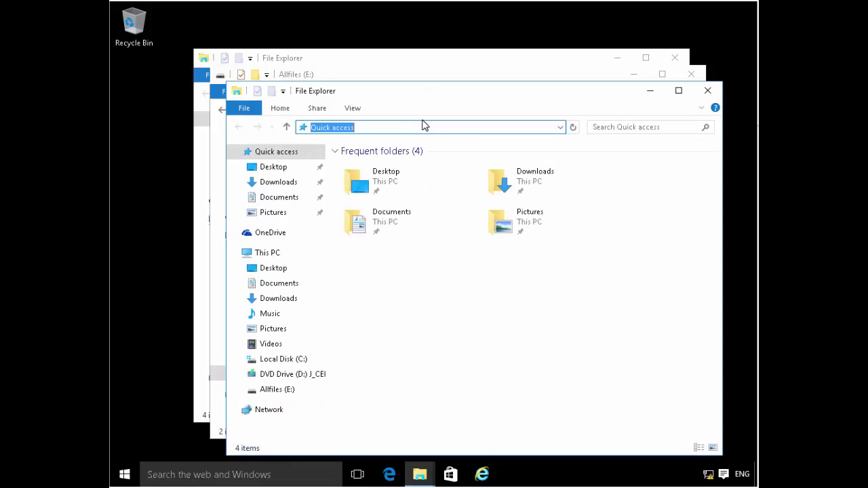
type("\\\\lon-cl1")
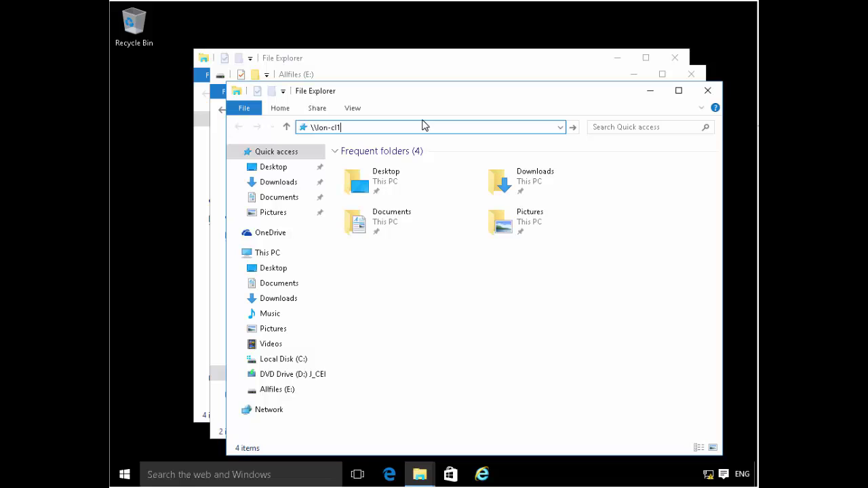
key("Return")
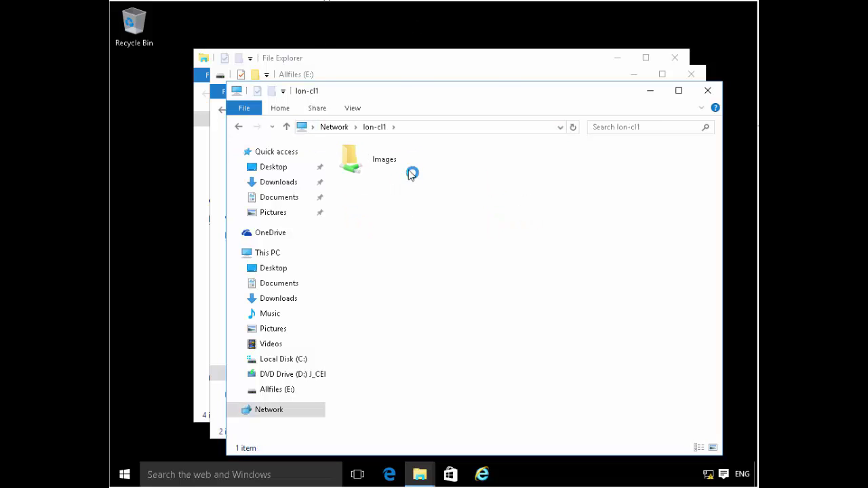
double_click(395, 166)
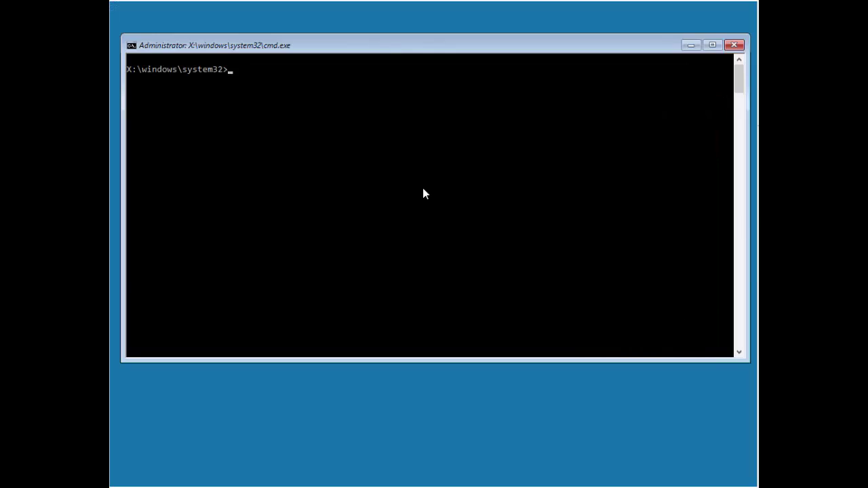
Step: In the Windows PE command prompt, map drive G: to \\lon-cl1\images as Adatum\Administrator and enter the account password
left_click(423, 190)
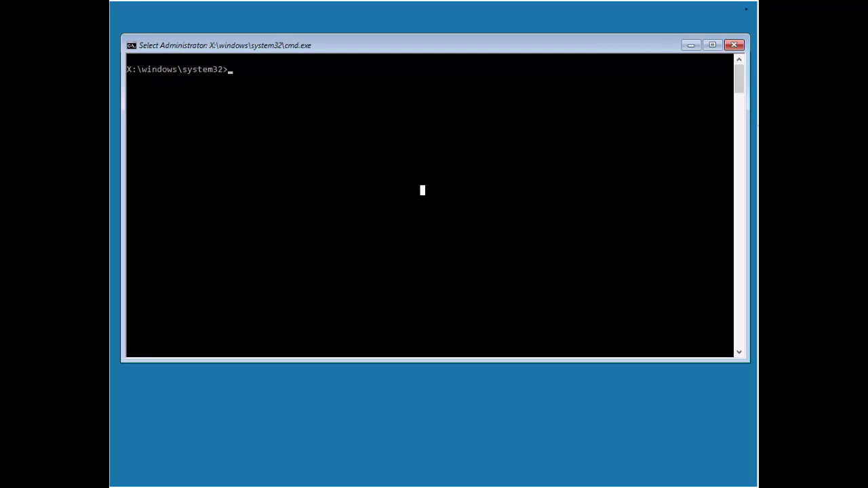
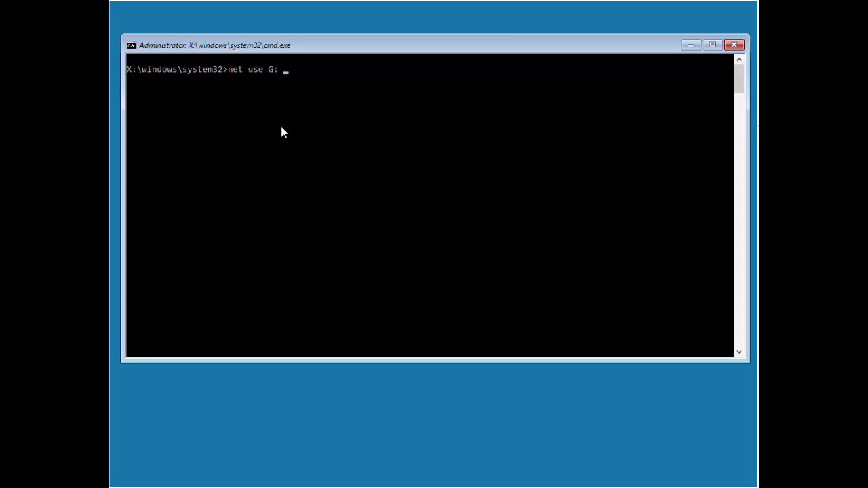
type(" \\\\lon-cl1\\images /user")
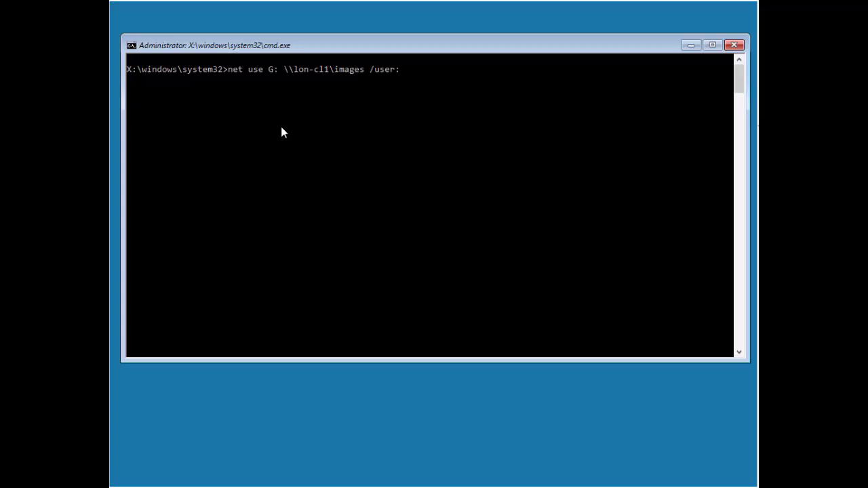
type(":Adatum\\Administrator")
key("Return")
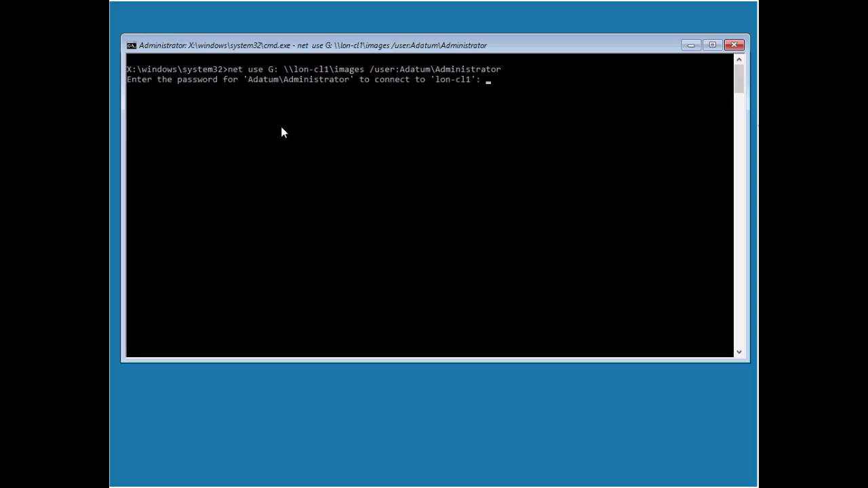
key("Return")
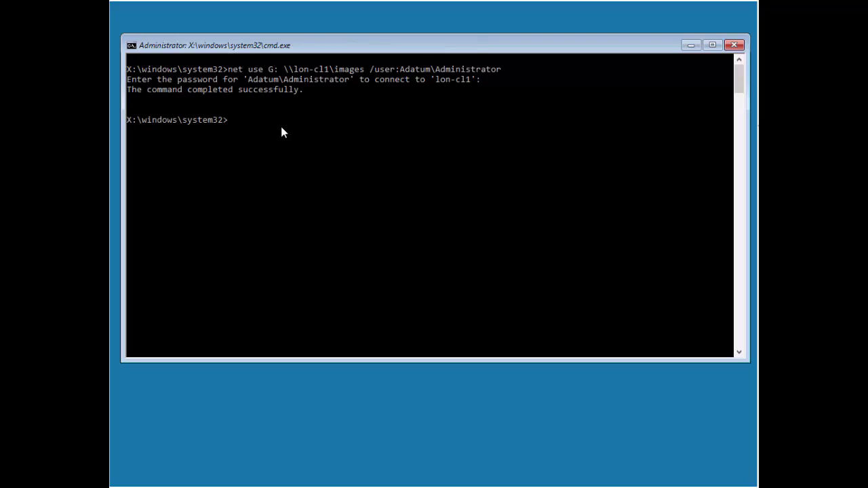
Step: List the contents of the mapped drive with dir g:
type("dir g:")
key("Return")
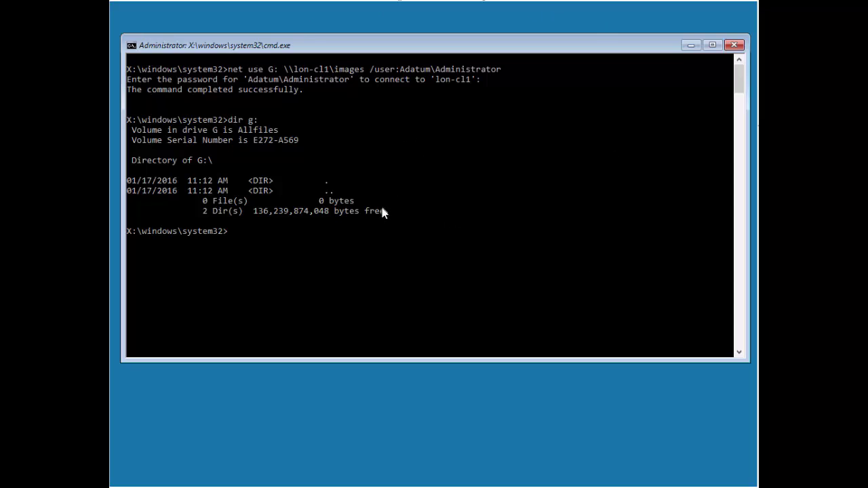
left_click(367, 271)
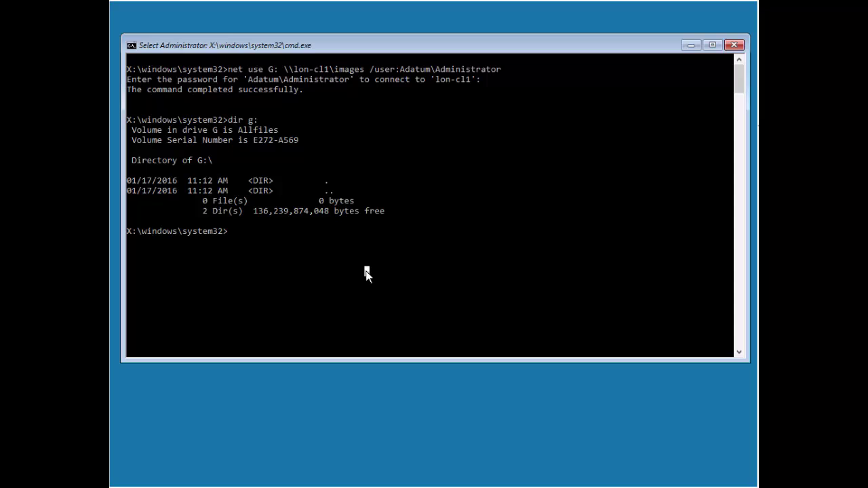
Step: Go up one directory and list the drive letters with wmic logicaldisk get name
type("cd..")
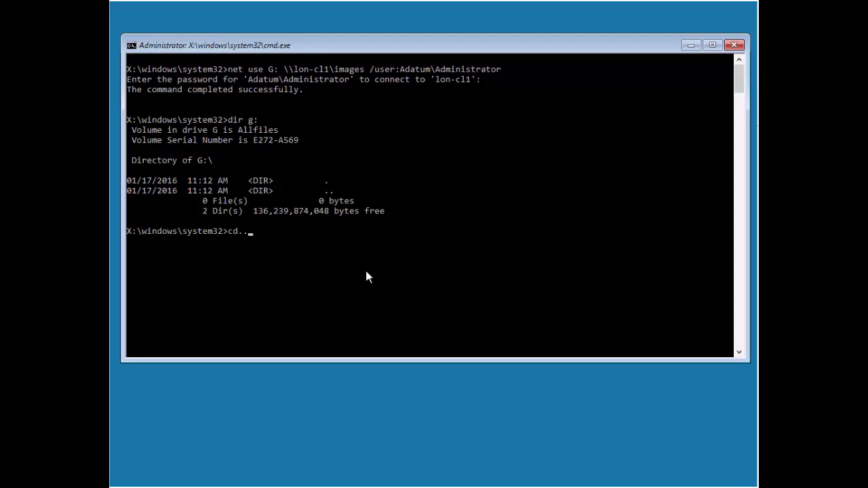
key("Return")
left_click(448, 241)
type("wmic logical")
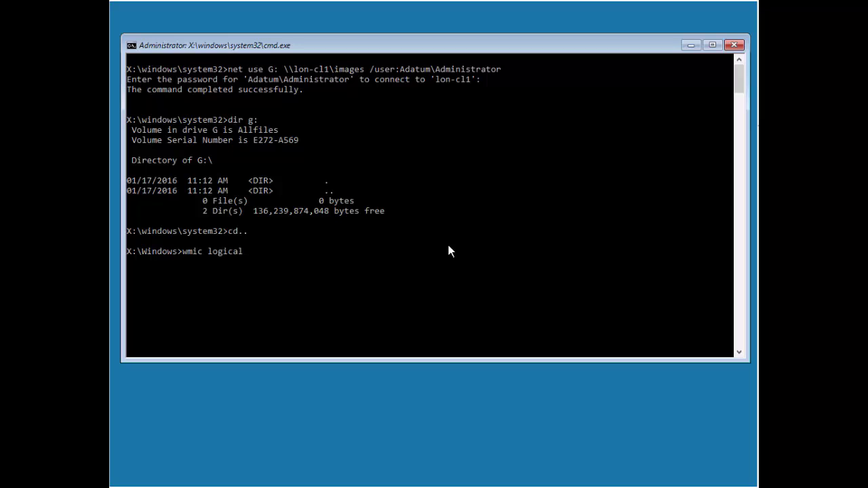
type("disk get name")
key("Return")
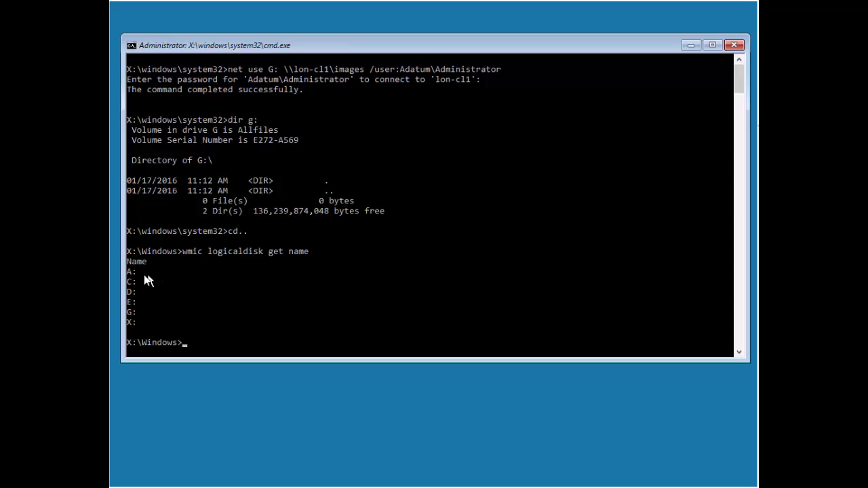
left_click_drag(129, 272, 128, 315)
Step: Check drive A for content with dir a: and dir a:\
left_click(231, 343)
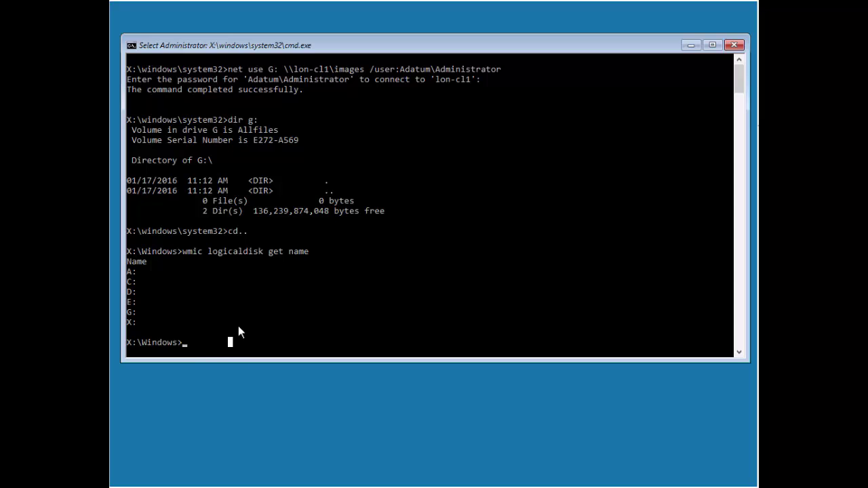
type("dir a:")
key("Return")
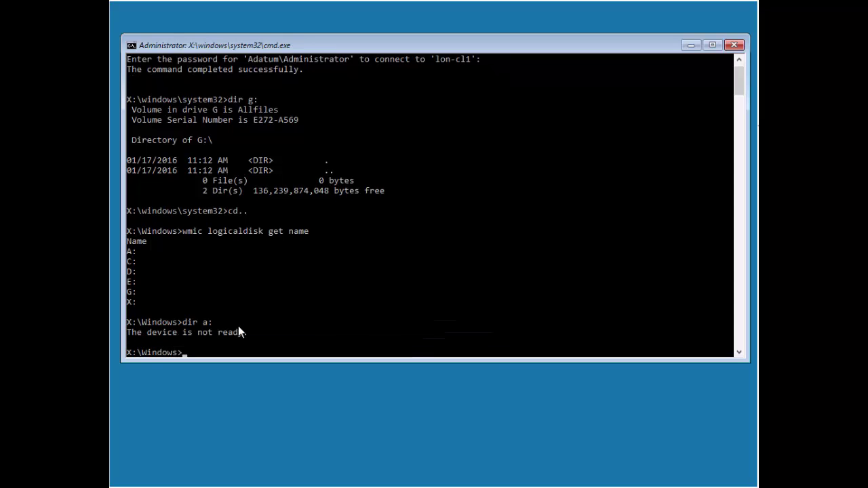
key("Up")
type("\\")
key("Return")
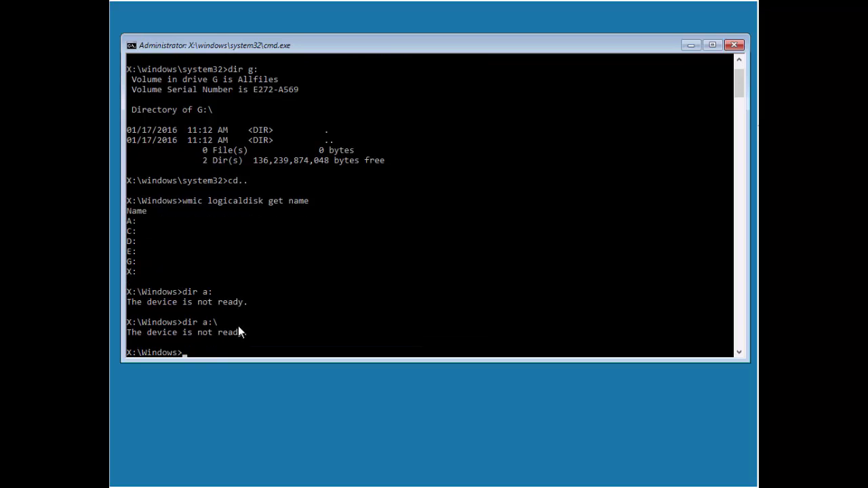
Step: Check drive C for content with dir c:\ and dir c:
key("Up")
key("Left")
key("Left")
key("Left")
type("c")
key("Return")
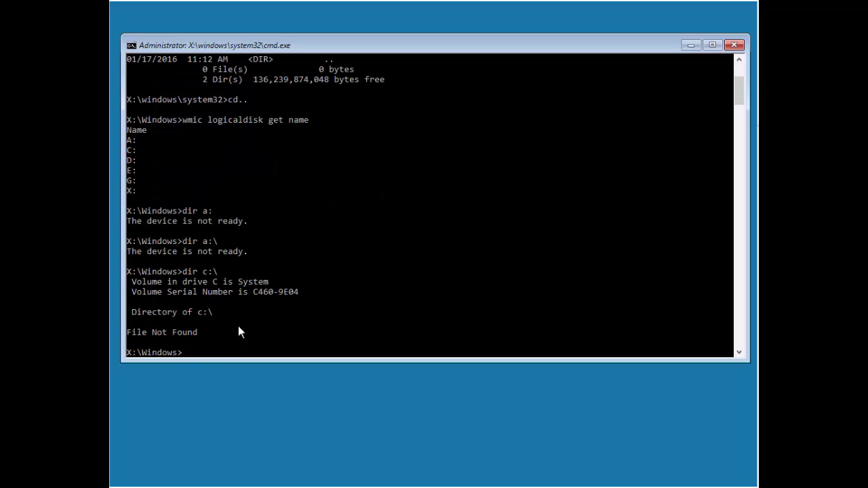
key("Up")
key("Left")
key("Return")
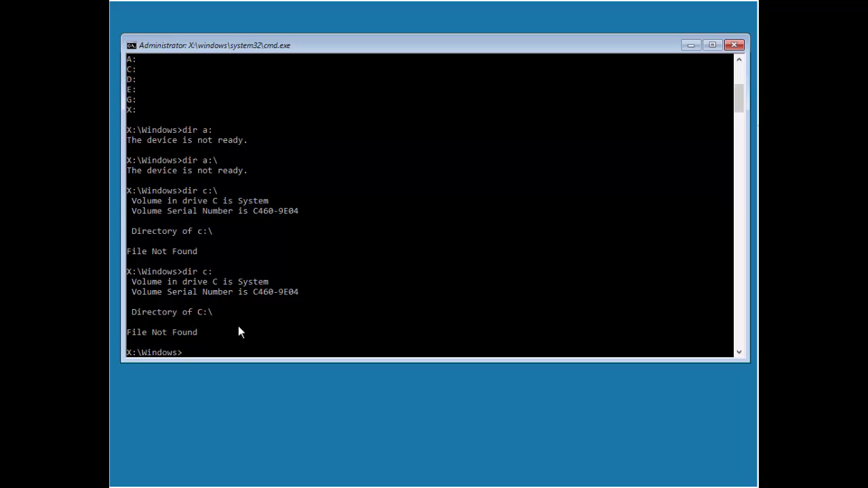
Step: List the root folders of drive D with dir d:\
type("dir d:")
type("\\")
key("Return")
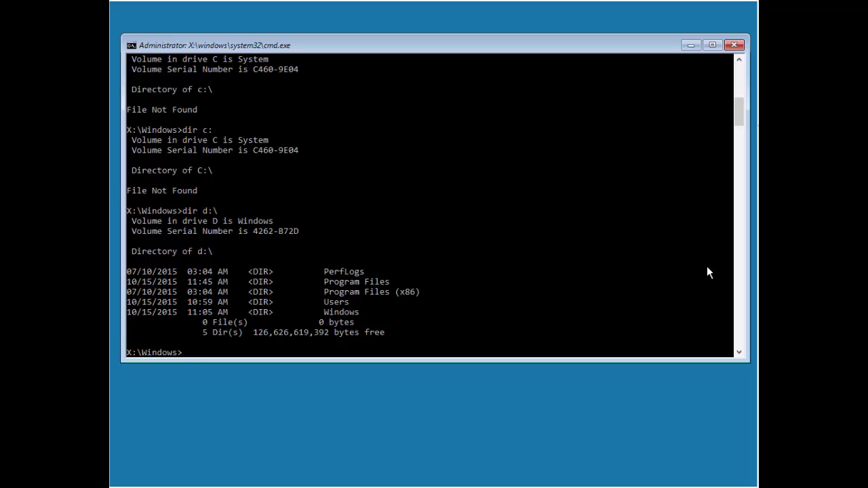
left_click(372, 281)
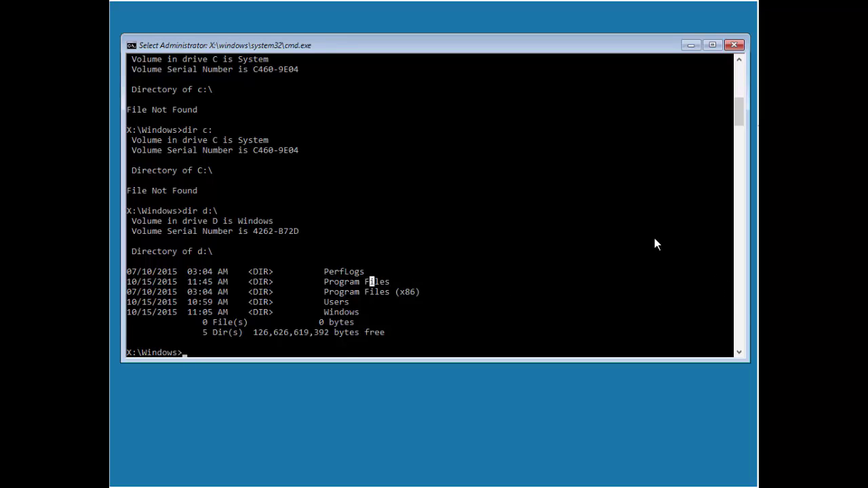
Step: Compose a dism /capture-image command with image file g:\Win10.wim, source directory d:\ and the name "Adatum Windows 10", without running it
scroll(655, 244, "down", 2)
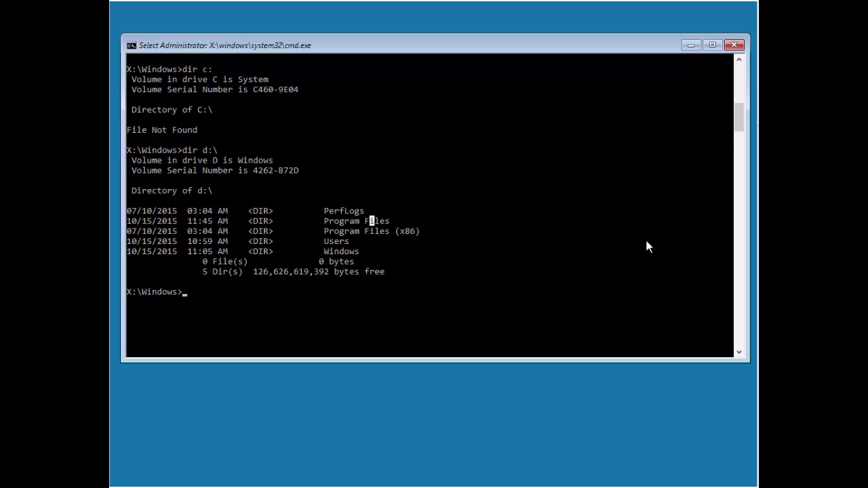
type("dism")
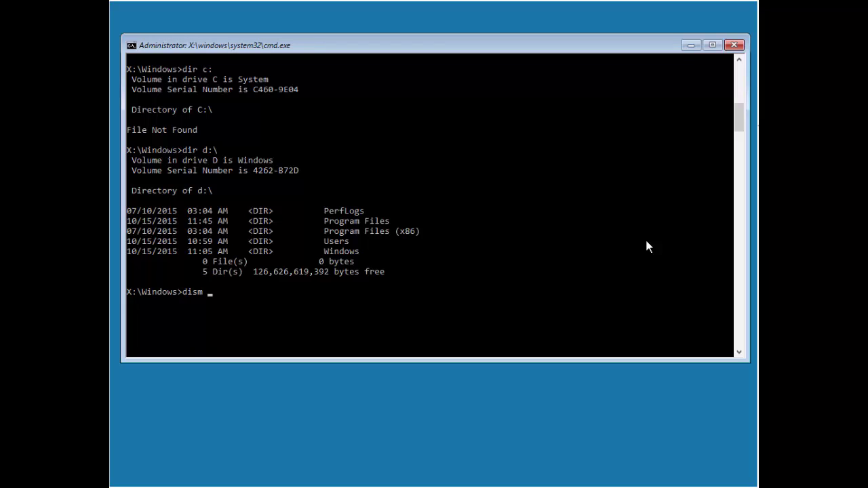
type(" /capture-image /image")
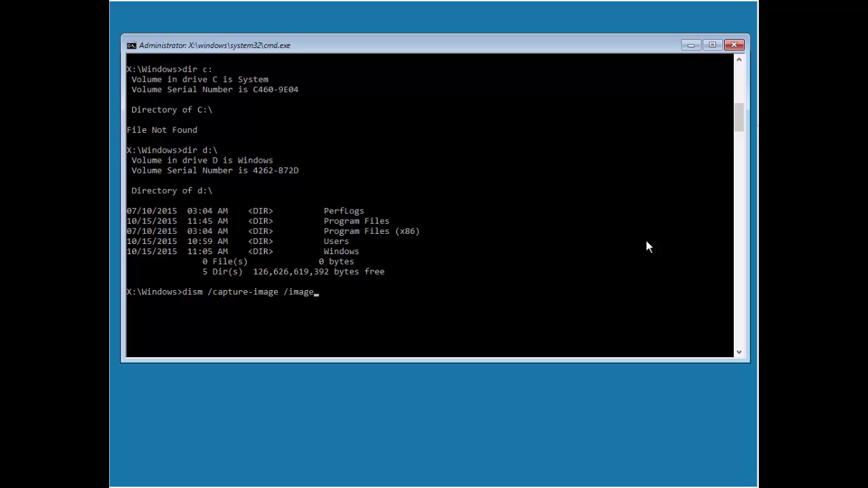
type("file:g:\\Win10.wim")
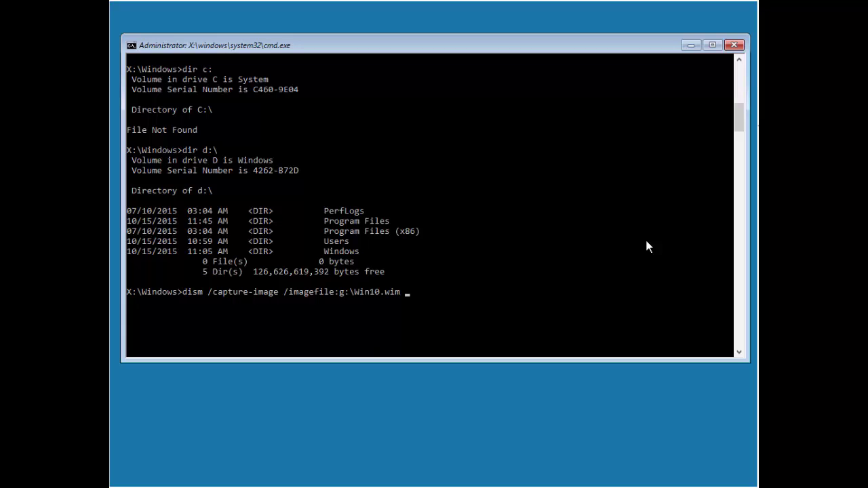
type(" /caturedir:d:\\ /Name:~")
key("BackSpace")
type("\"A")
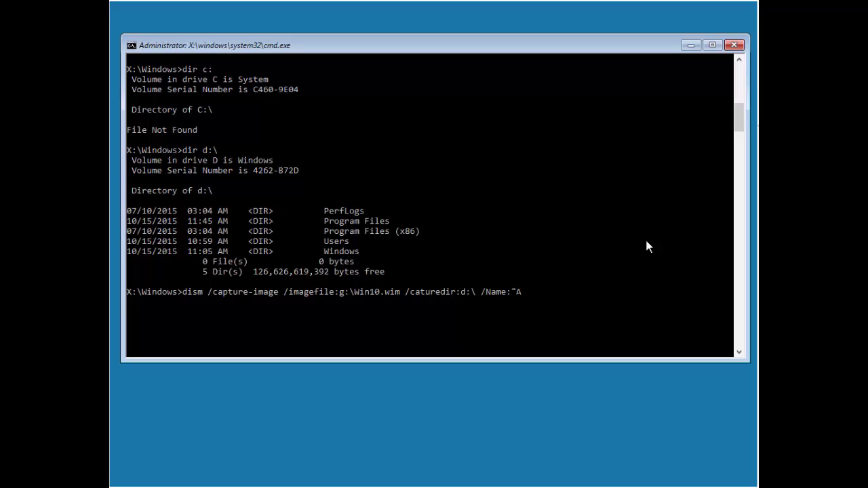
type("datum Windows 10\"")
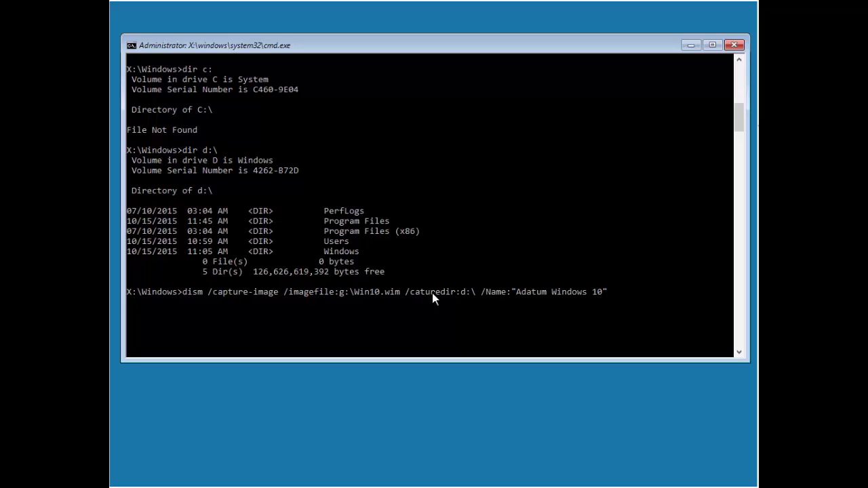
Step: Correct the misspelled directory option in the DISM command to /capturedir
left_click(524, 301)
key("Escape")
key("Left")
key("Left")
key("Left")
key("Left")
key("Left")
key("Left")
key("Left")
key("Left")
key("Left")
key("Left")
key("Left")
key("Left")
key("Left")
key("Left")
key("Left")
key("Left")
key("Left")
key("Left")
key("Left")
key("Left")
key("Left")
key("Left")
key("Left")
key("Left")
key("Left")
type("p")
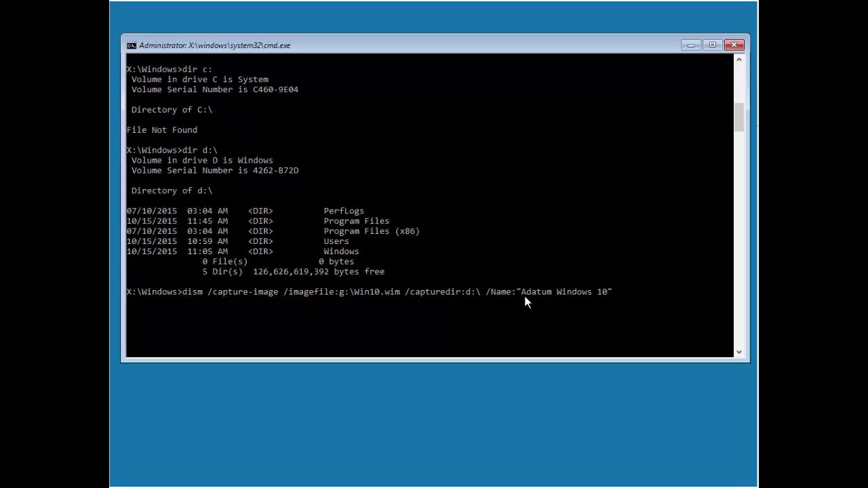
Step: Run the corrected DISM command to capture d:\ into g:\Win10.wim
key("Right")
key("Right")
key("Right")
key("Right")
key("Right")
key("Right")
key("Right")
key("Right")
key("Right")
key("Right")
key("Right")
key("Right")
key("Right")
key("Right")
key("Right")
key("Right")
key("Right")
key("Right")
key("Right")
key("Right")
key("Right")
key("Right")
key("Right")
key("Right")
key("Right")
key("Right")
key("Right")
key("Right")
key("Right")
key("Right")
left_click(529, 254)
key("Return")
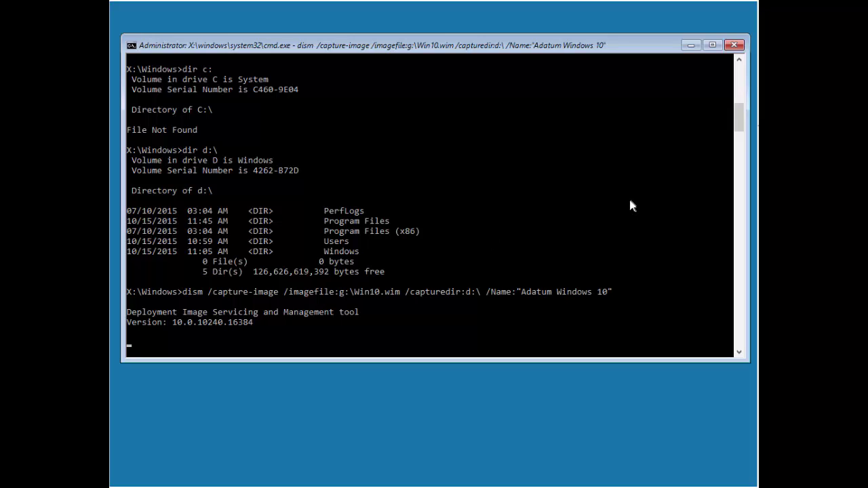
left_click(550, 223)
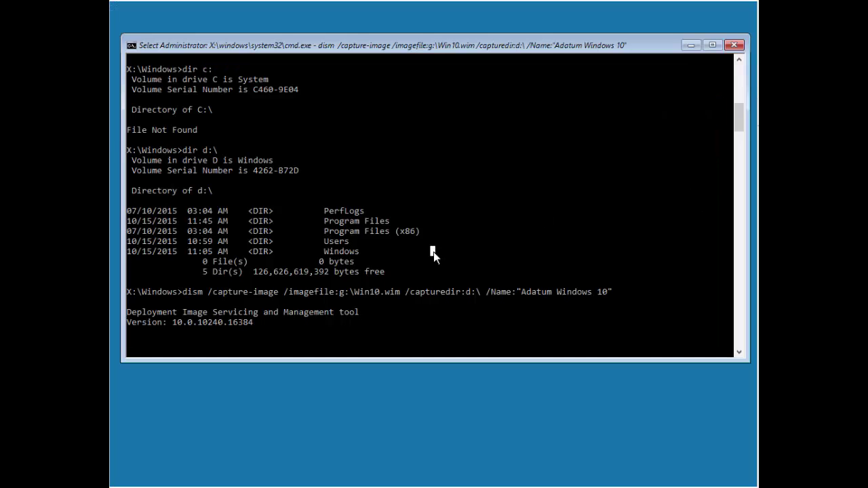
key("Escape")
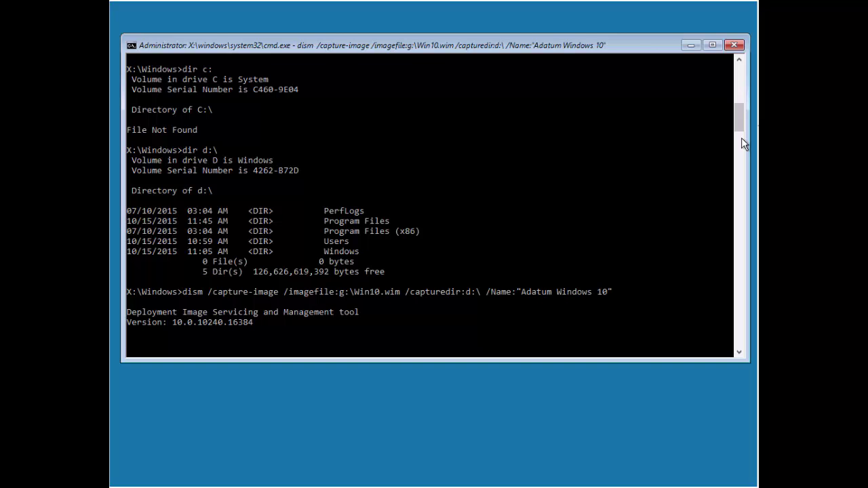
Step: Switch to Paint and copy the LON-CL1 computer picture, an area about 214 × 175 px, placing the duplicate below the network switch
key("alt+Tab")
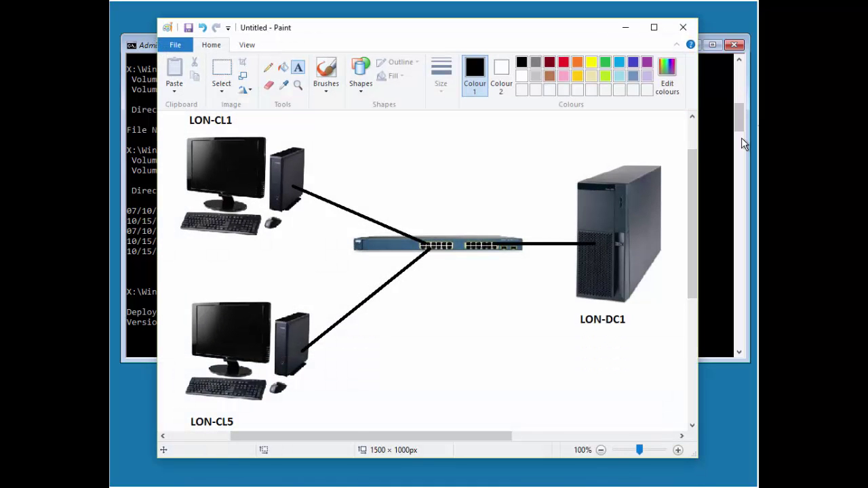
left_click(221, 74)
left_click_drag(175, 131, 310, 242)
right_click(281, 209)
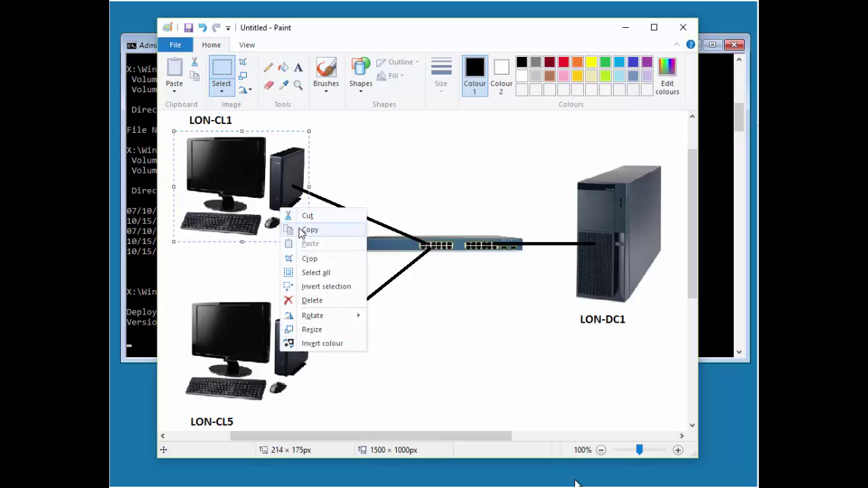
left_click(305, 229)
right_click(256, 184)
right_click(404, 318)
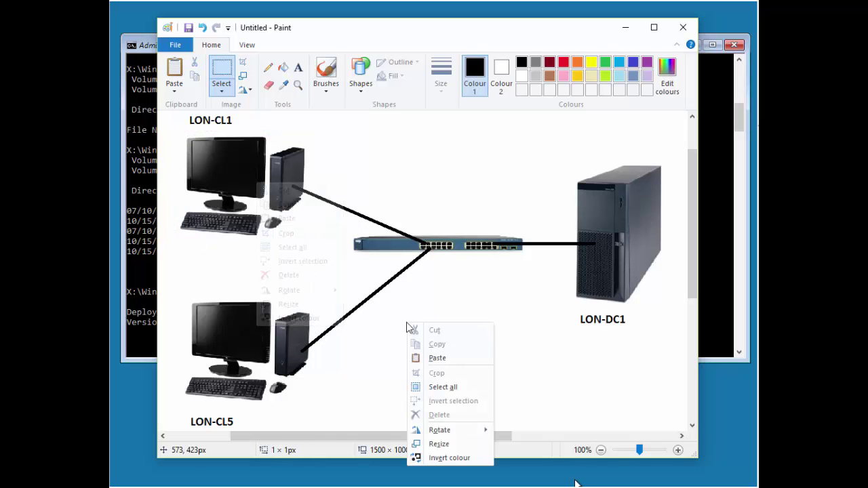
left_click(415, 357)
left_click_drag(242, 163, 459, 323)
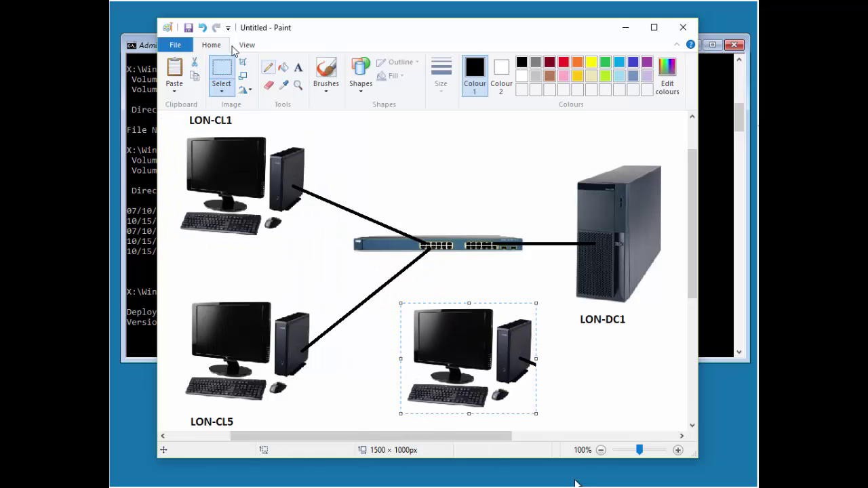
Step: Draw a straight black line, about 73 × 131 px, from the network switch to the tower of the duplicated computer
left_click(361, 80)
left_click(358, 105)
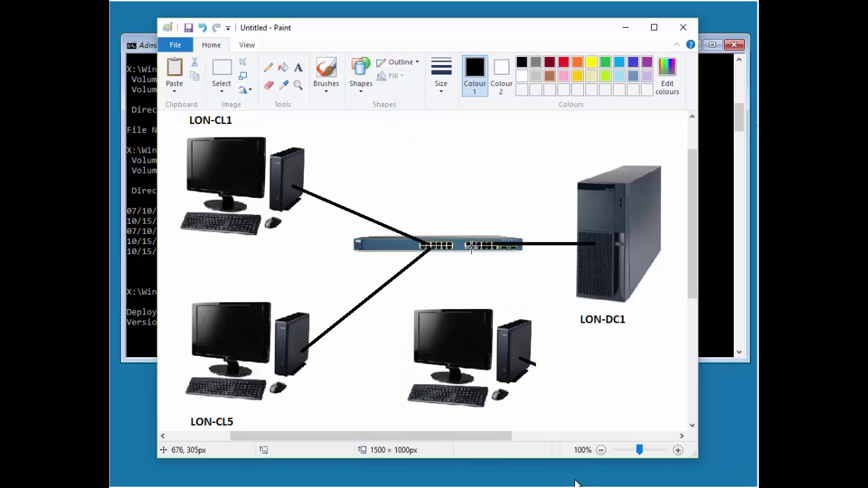
mouse_move(471, 247)
left_mouse_down()
mouse_move(493, 313)
mouse_move(517, 333)
left_mouse_up()
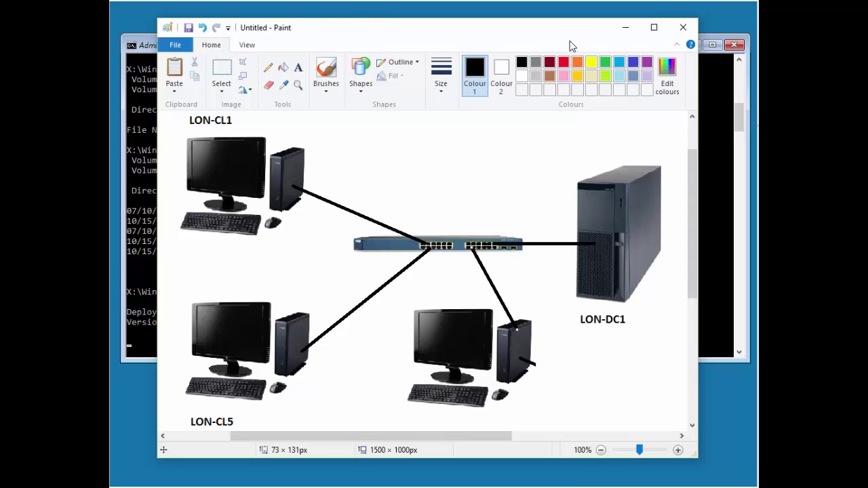
Step: Return to the Command Prompt window running the DISM capture and clear the text selection there
left_click(141, 290)
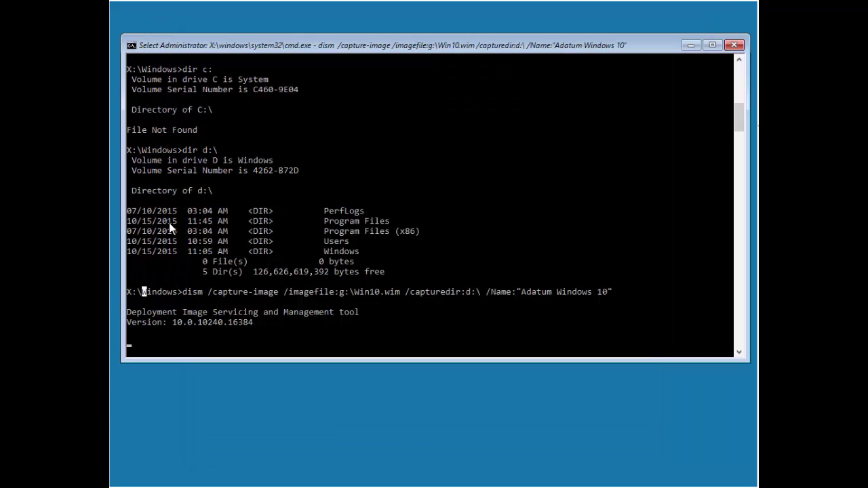
key("Escape")
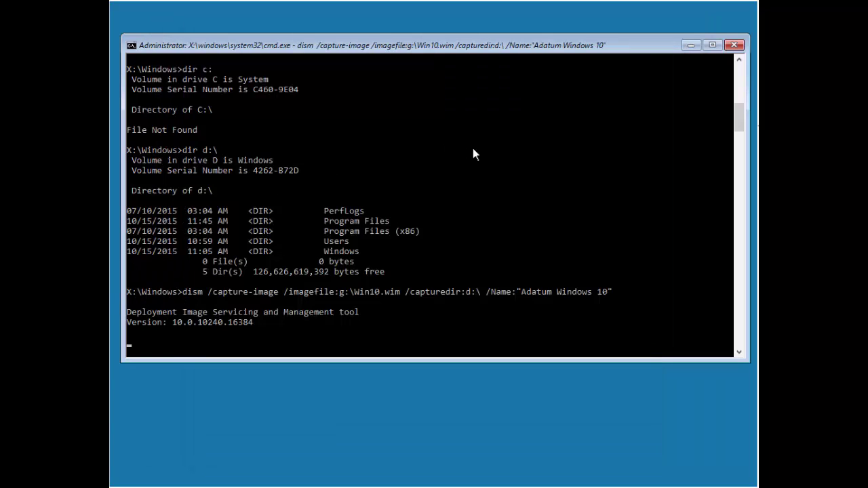